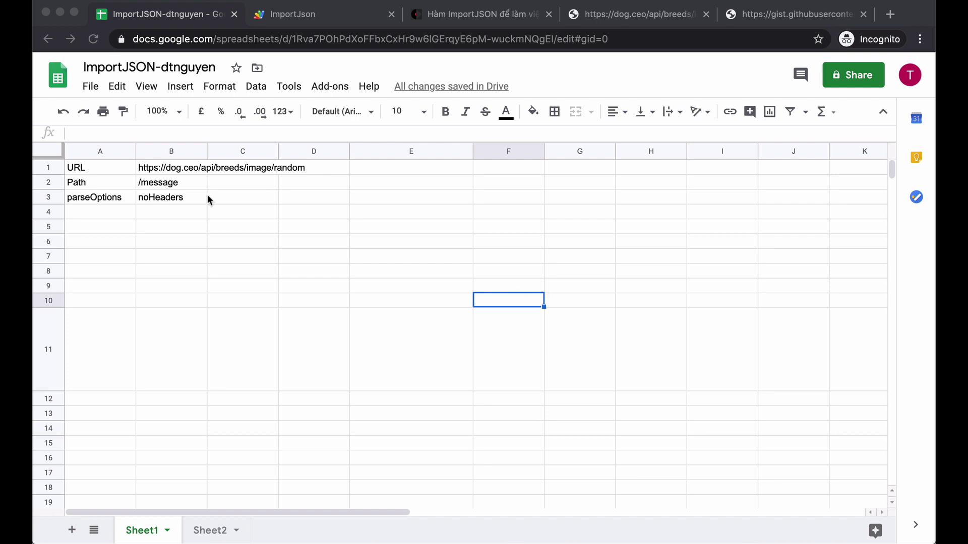
- Show the link preview for the dog.ceo random-image API URL in cell B1 of Sheet1
left_click(165, 167)
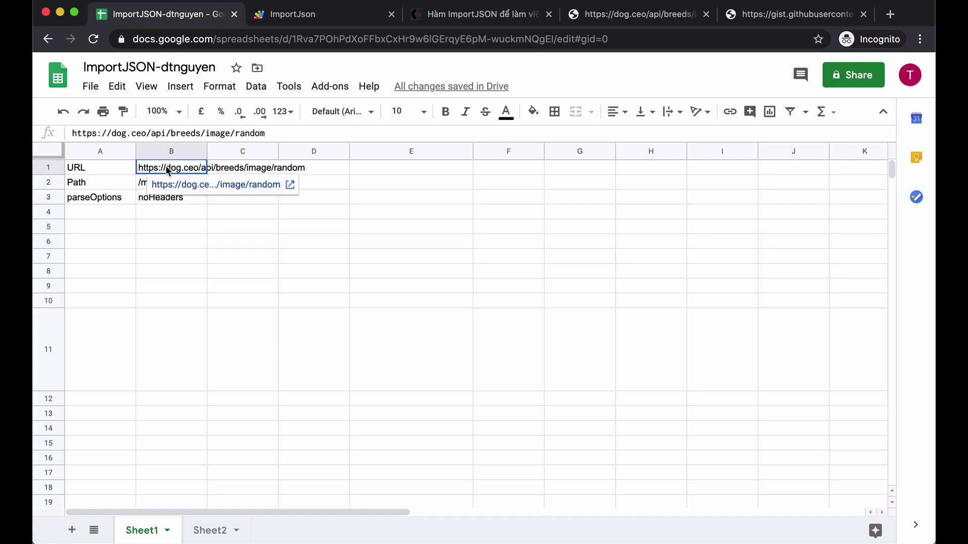
- Open the dog.ceo API URL in a new tab and highlight its message and status keys
left_click(229, 186)
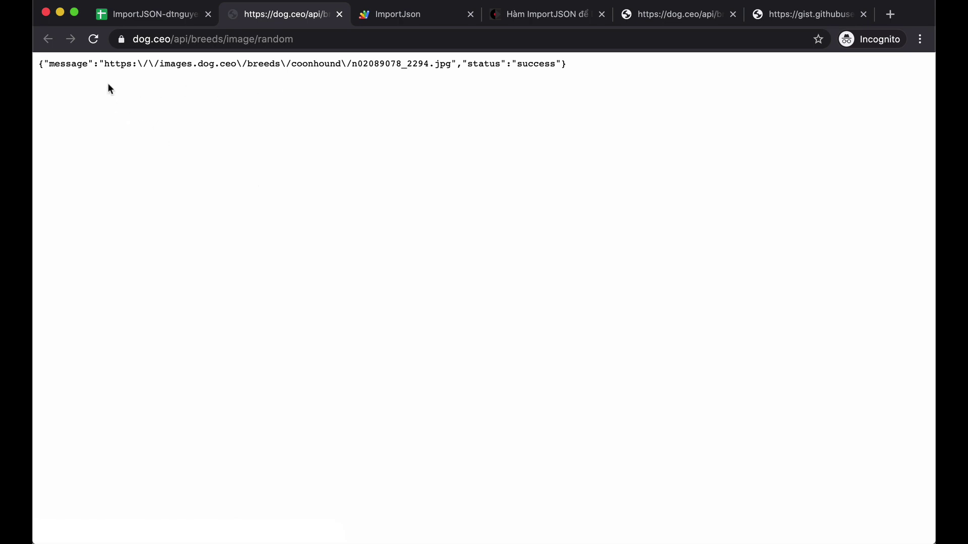
left_click_drag(38, 65, 234, 64)
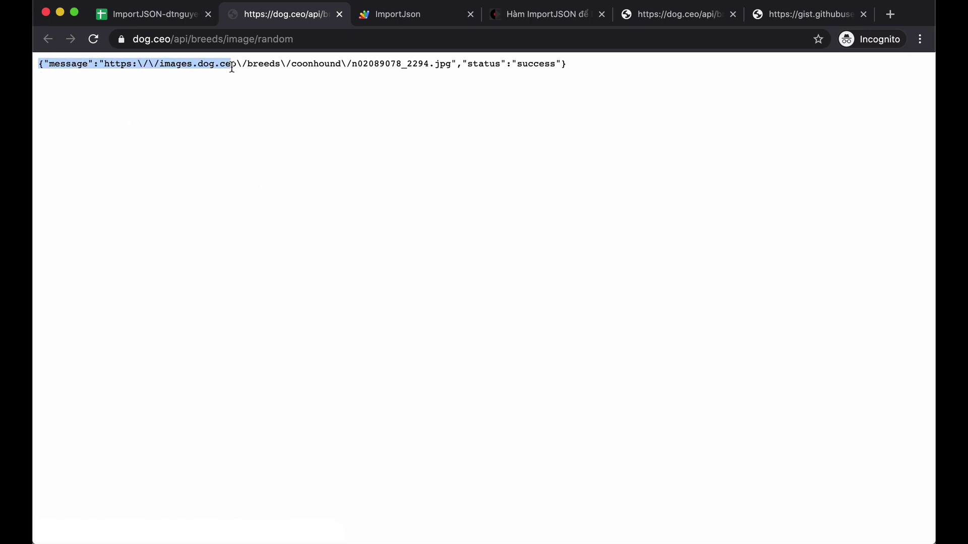
left_click(278, 110)
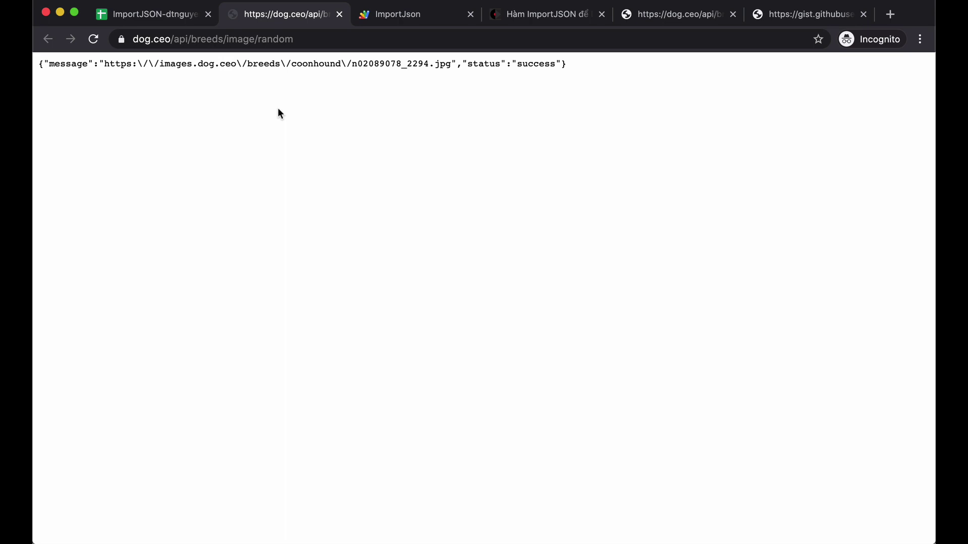
left_click_drag(41, 64, 582, 77)
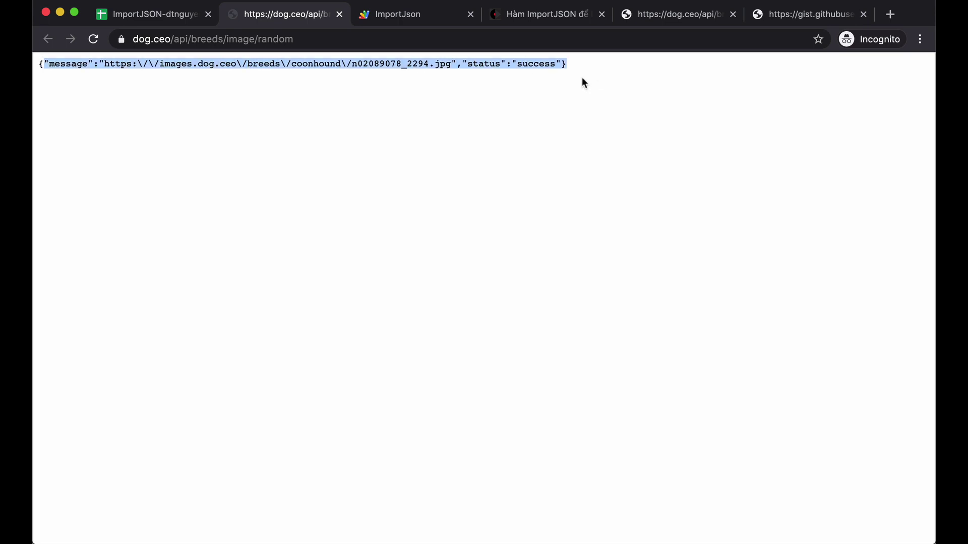
left_click(577, 86)
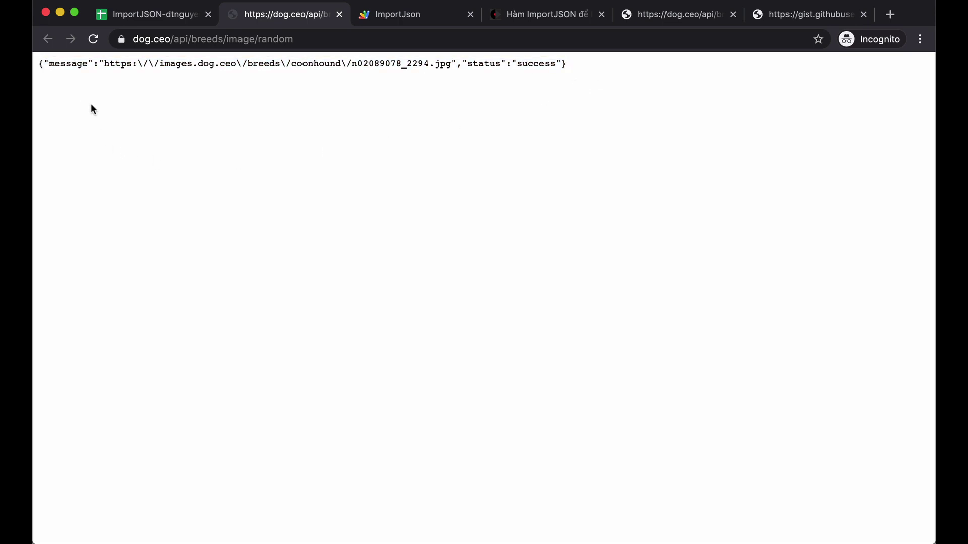
left_click_drag(43, 64, 95, 61)
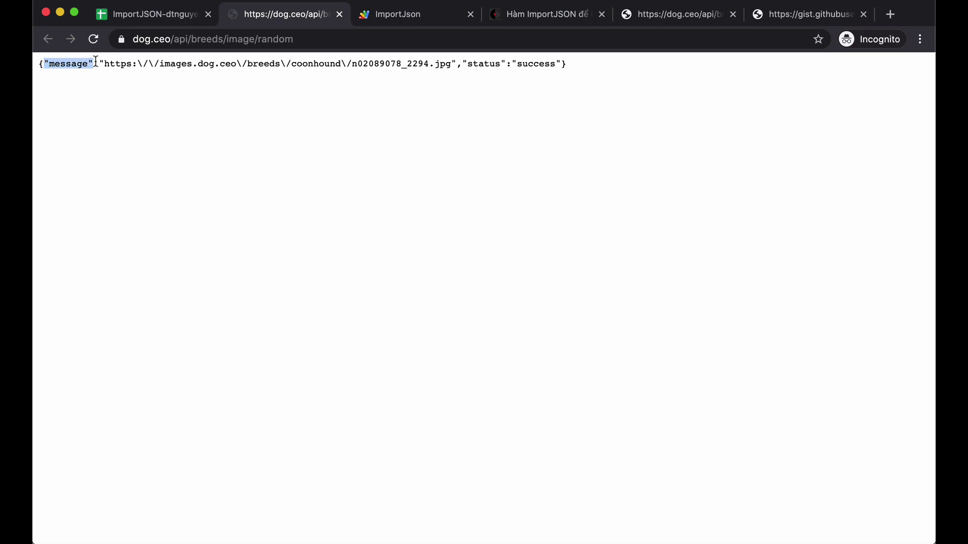
left_click_drag(462, 63, 512, 61)
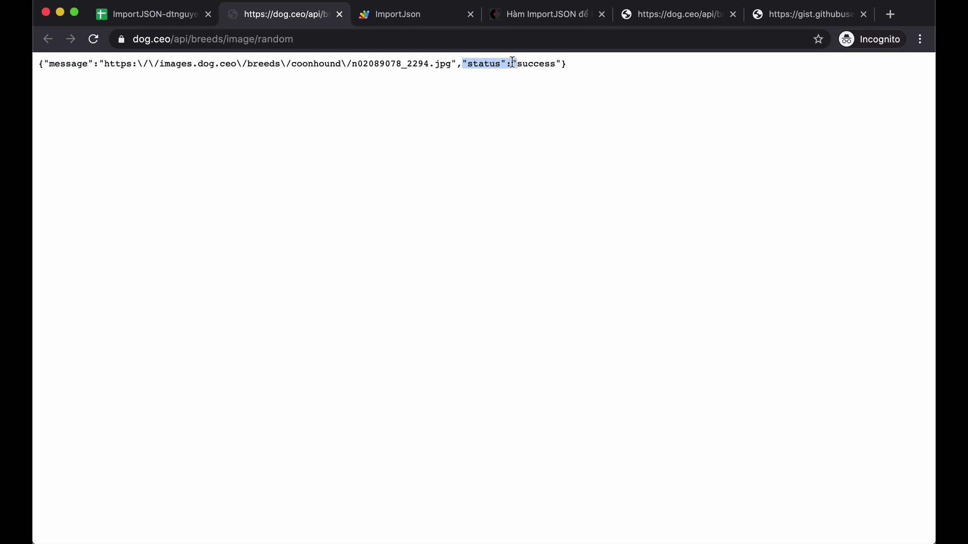
left_click(501, 110)
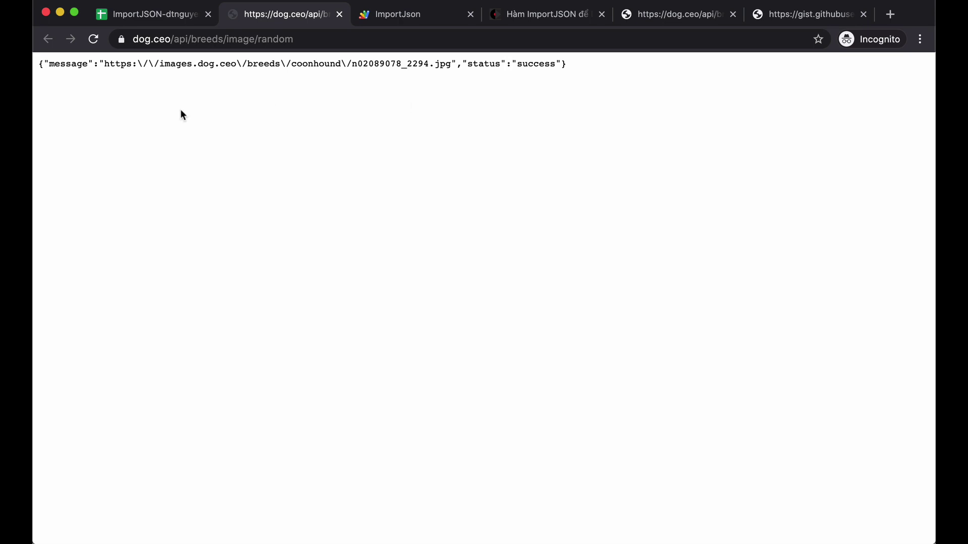
- Highlight the image URL and 'success' status value, then return to the ImportJSON-dtnguyen spreadsheet
left_click_drag(100, 63, 443, 76)
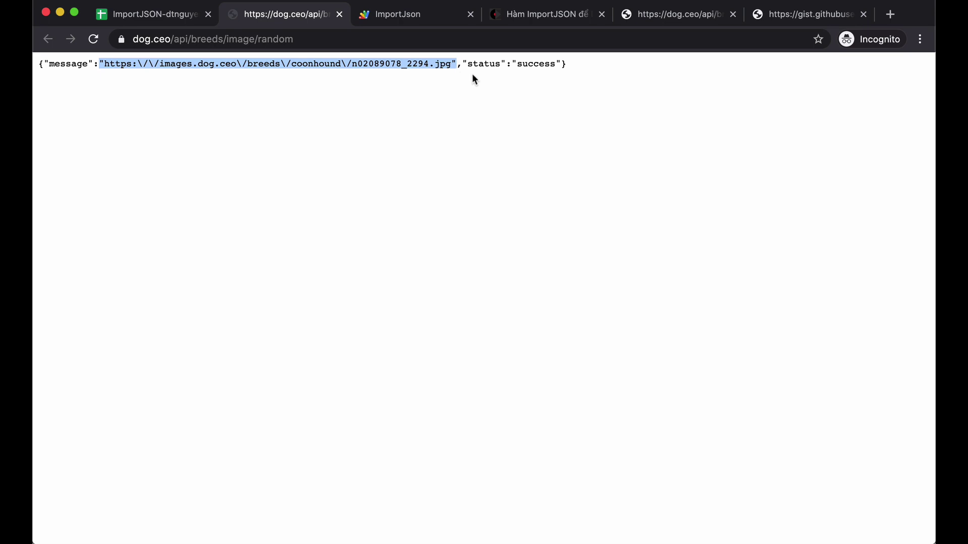
left_click_drag(512, 64, 560, 63)
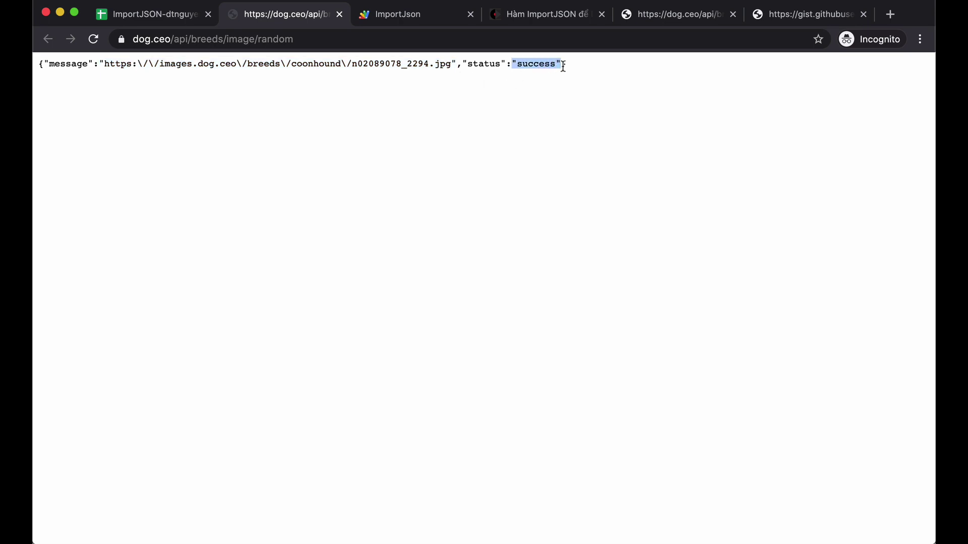
left_click_drag(462, 63, 498, 63)
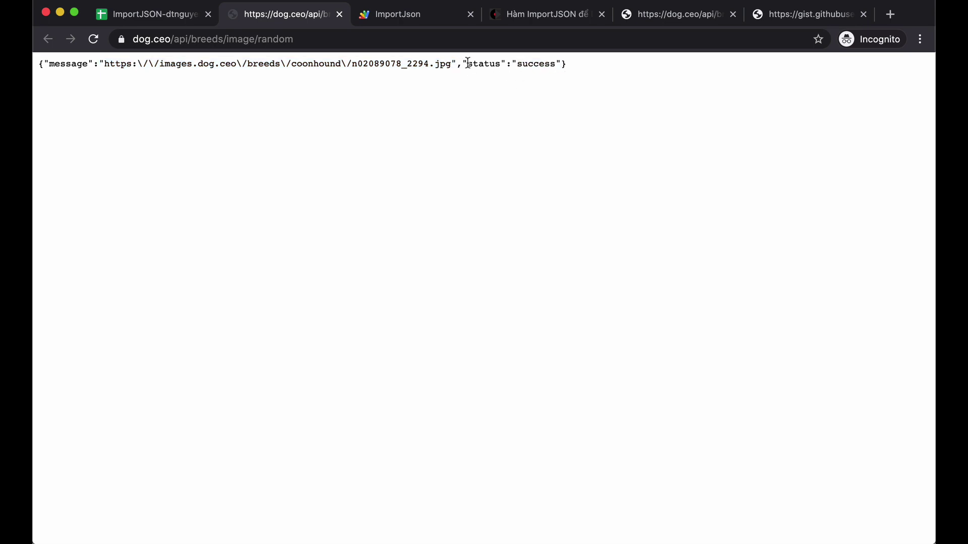
left_click(562, 99)
mouse_move(103, 65)
left_mouse_down()
mouse_move(473, 65)
mouse_move(441, 63)
left_mouse_up()
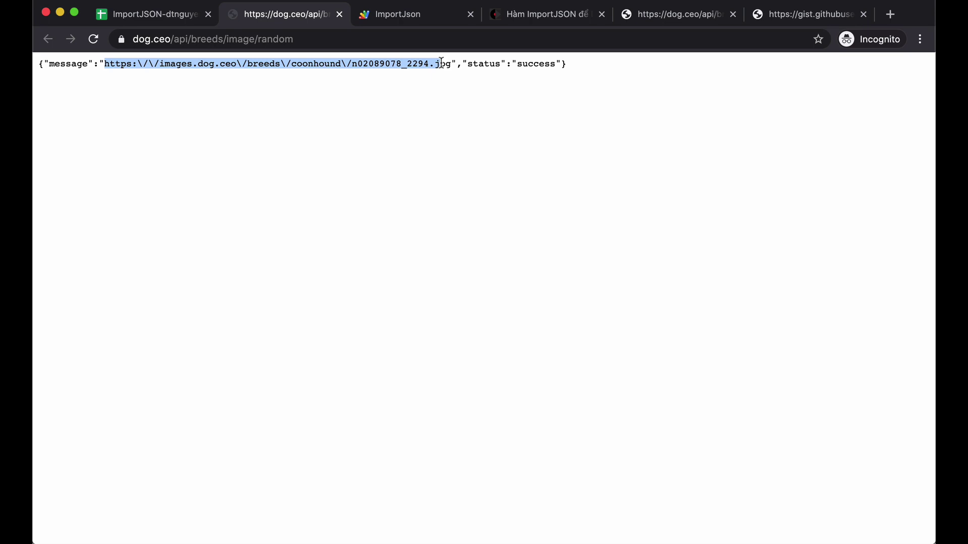
left_click(514, 88)
left_click_drag(457, 64, 227, 64)
left_click(327, 137)
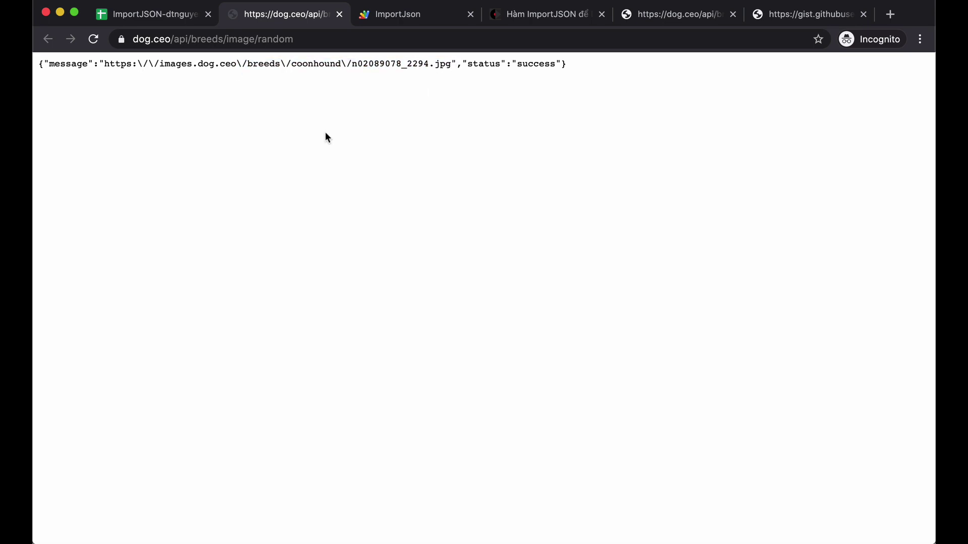
left_click(157, 15)
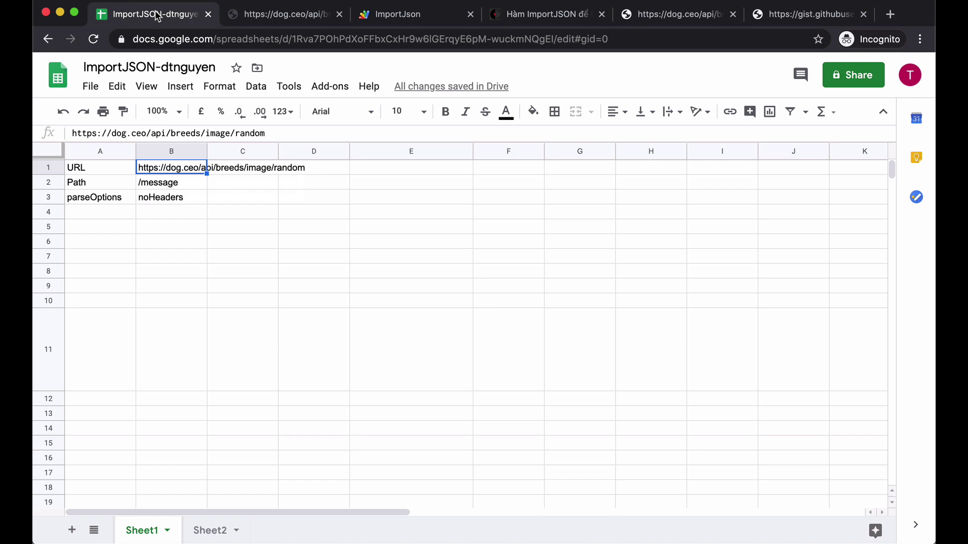
- Switch to the hocexcel ImportJSON article and highlight the authors' names on code line 2
left_click(519, 14)
scroll(568, 418, "down", 3)
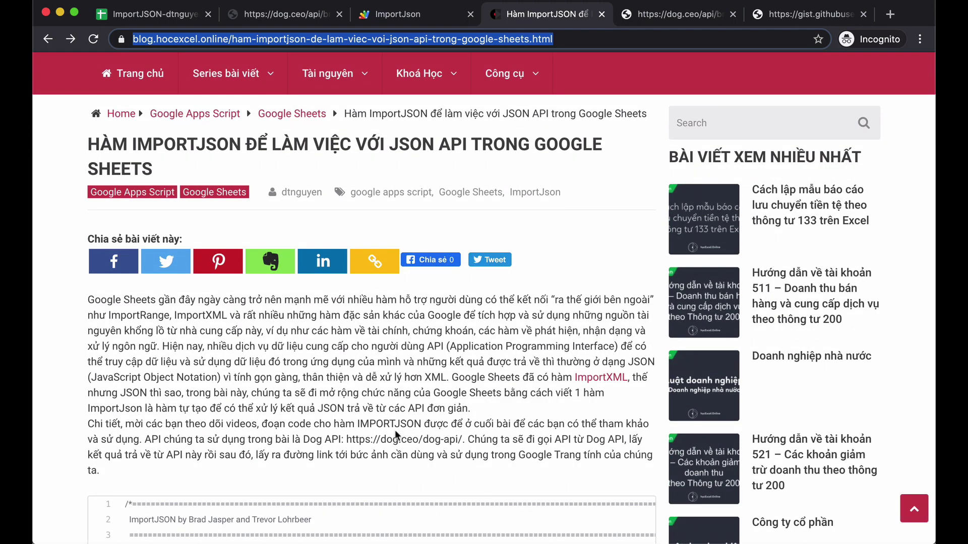
scroll(395, 430, "down", 3)
scroll(247, 395, "down", 2)
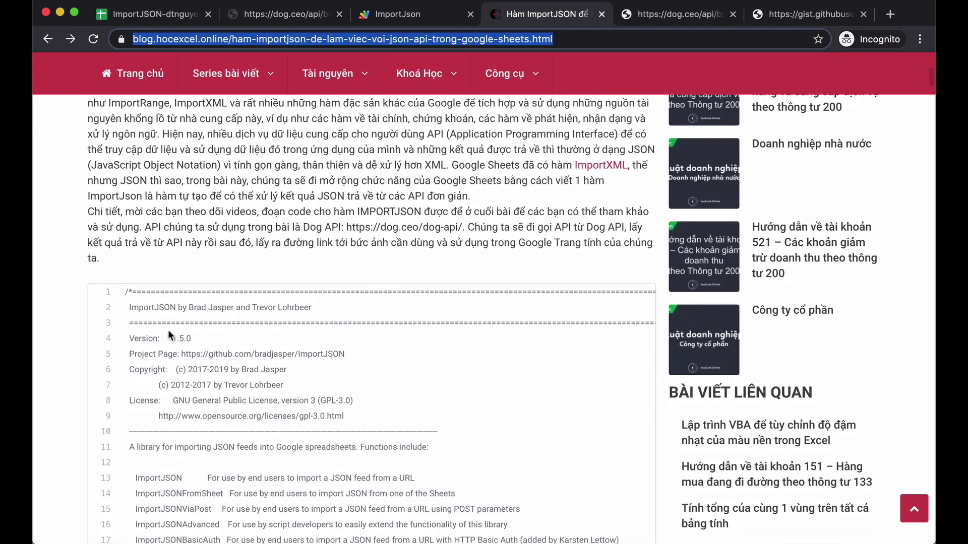
left_click_drag(128, 307, 193, 307)
left_click(193, 306)
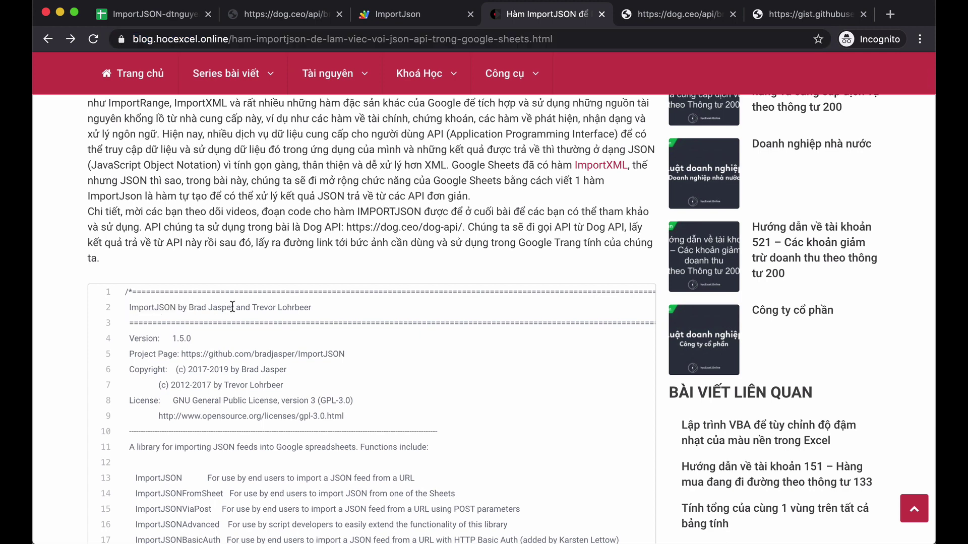
mouse_move(312, 306)
left_mouse_down()
mouse_move(185, 305)
mouse_move(336, 303)
left_mouse_up()
left_click(185, 306)
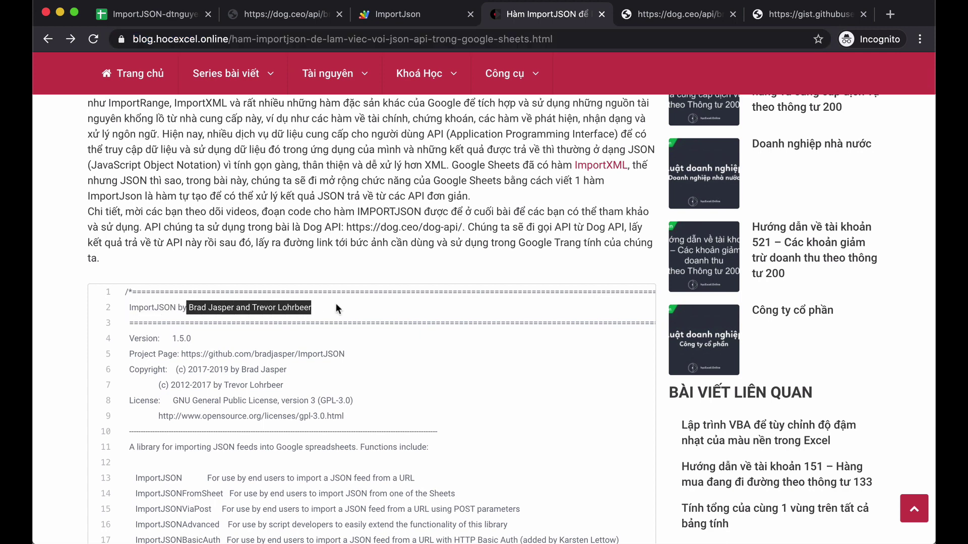
left_click(373, 304)
- Select code lines 1–19, then scroll down to the end of the ImportJsonAdvanced.gs listing
scroll(373, 304, "up", 1)
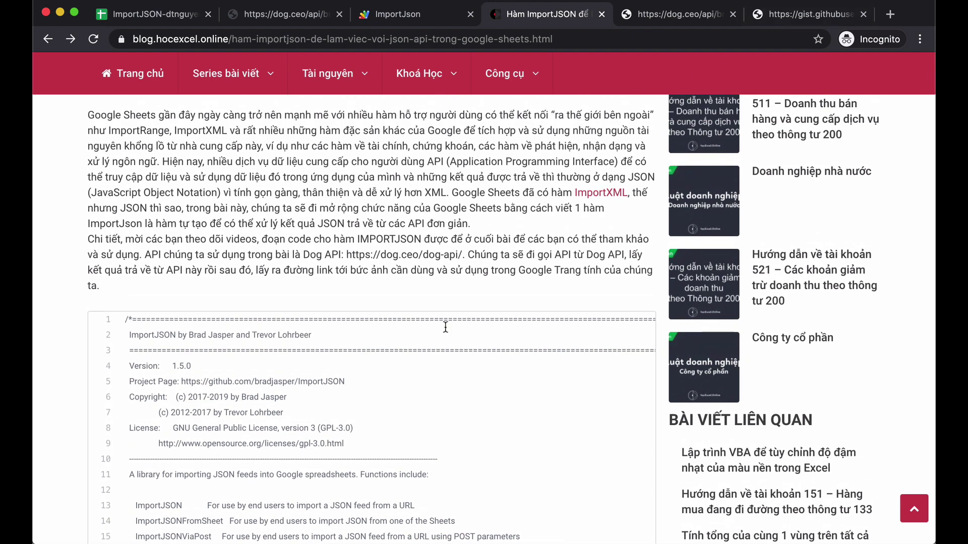
scroll(418, 355, "down", 3)
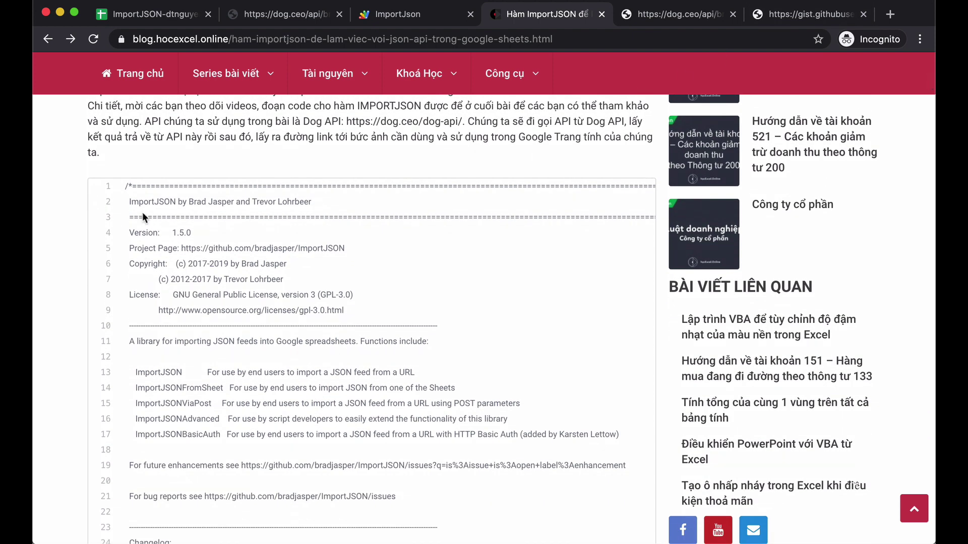
left_click_drag(143, 213, 329, 470)
left_click(516, 350)
scroll(516, 351, "down", 1)
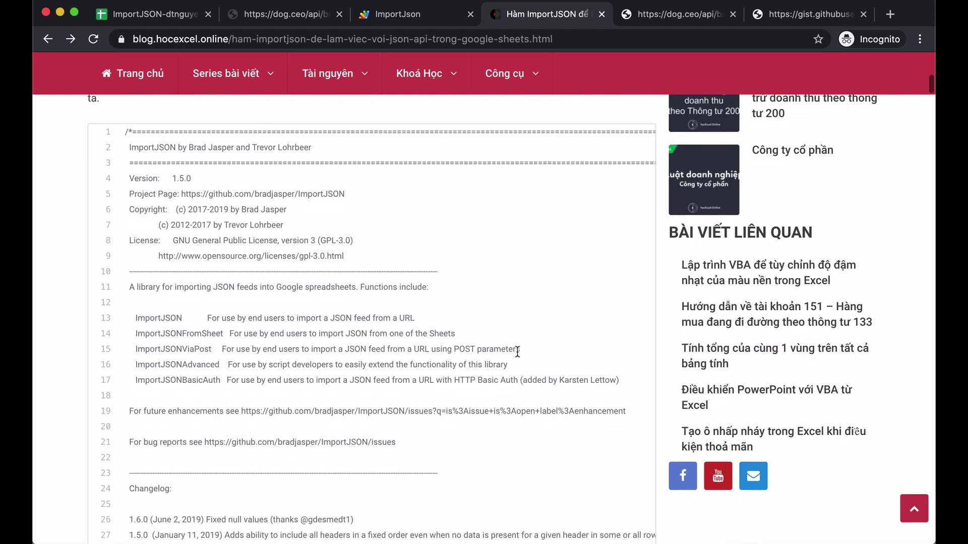
scroll(517, 352, "down", 15)
scroll(517, 351, "down", 15)
scroll(516, 351, "down", 15)
scroll(516, 350, "down", 10)
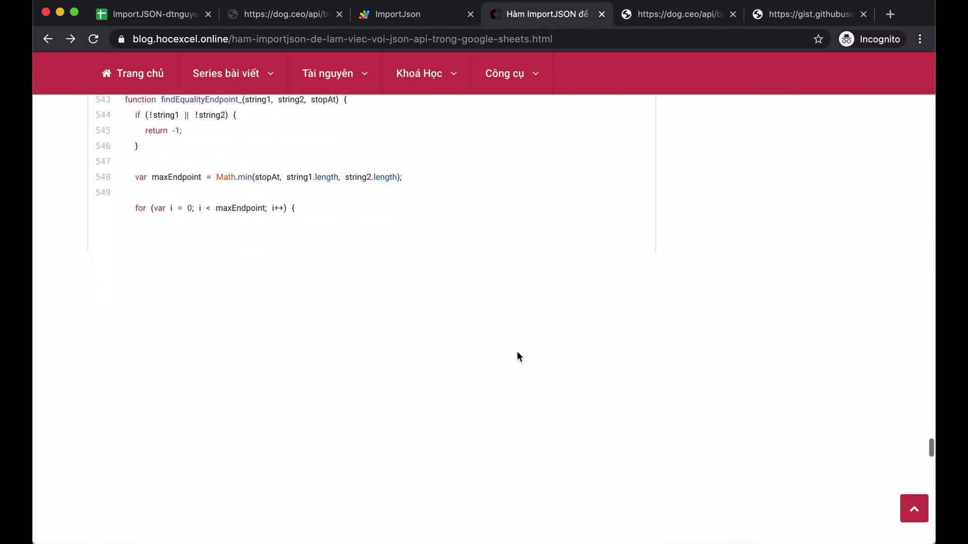
scroll(516, 351, "down", 10)
scroll(516, 350, "down", 10)
scroll(516, 350, "down", 5)
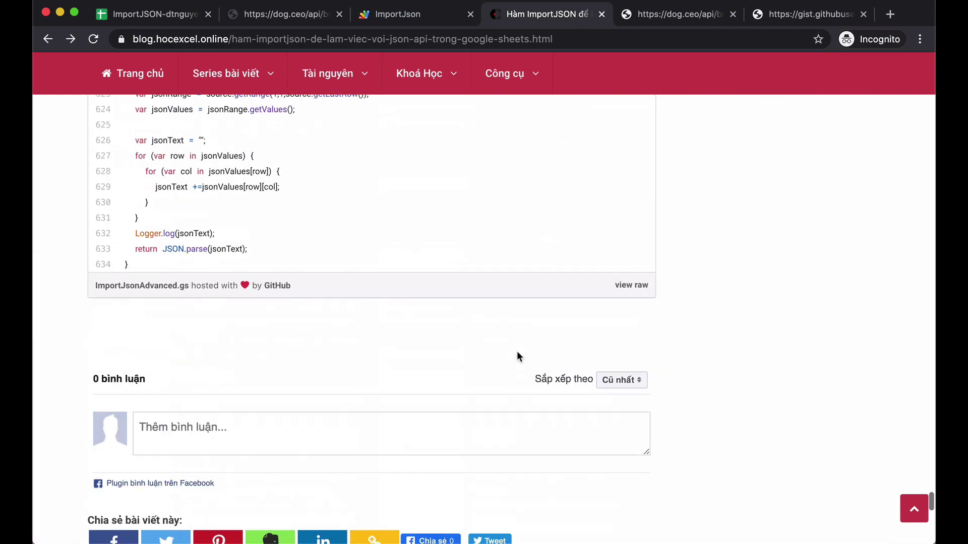
scroll(517, 356, "up", 1)
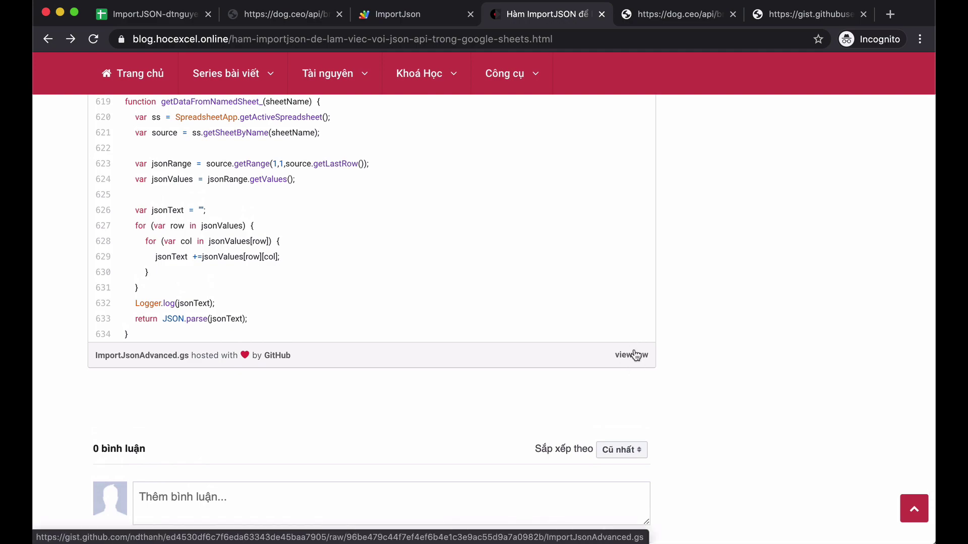
- Open the raw ImportJSON source and select all of its code
left_click(802, 15)
scroll(555, 344, "down", 3)
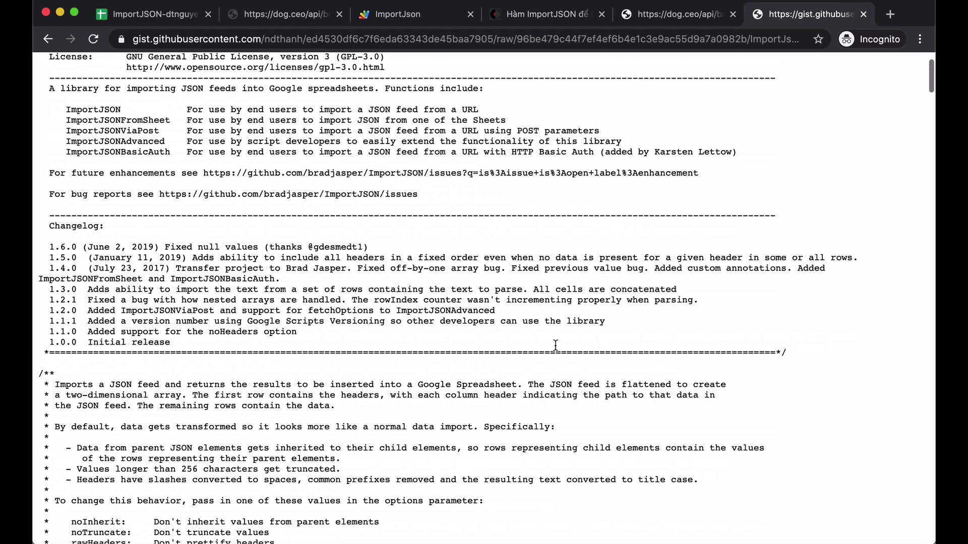
scroll(555, 345, "down", 10)
scroll(555, 345, "down", 10)
scroll(554, 345, "down", 15)
scroll(555, 345, "down", 8)
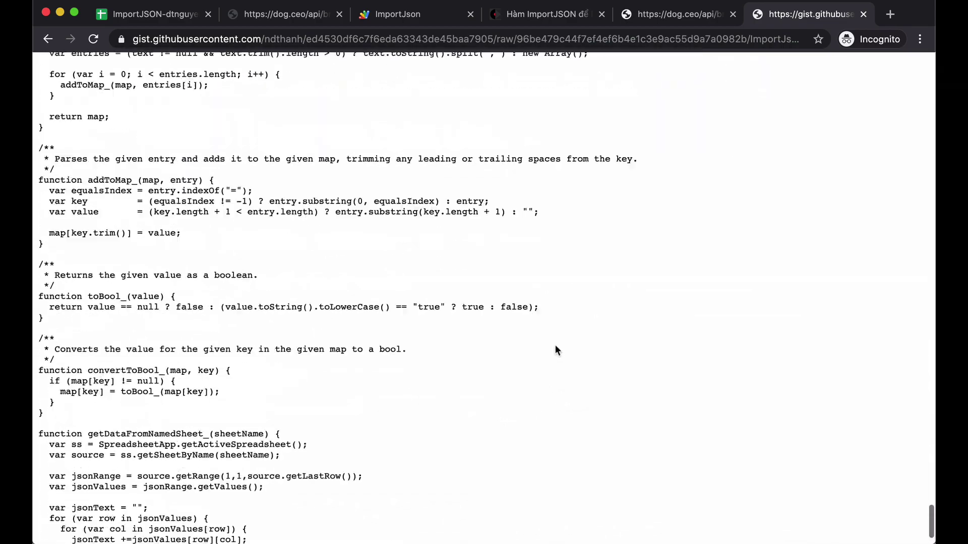
scroll(386, 268, "up", 20)
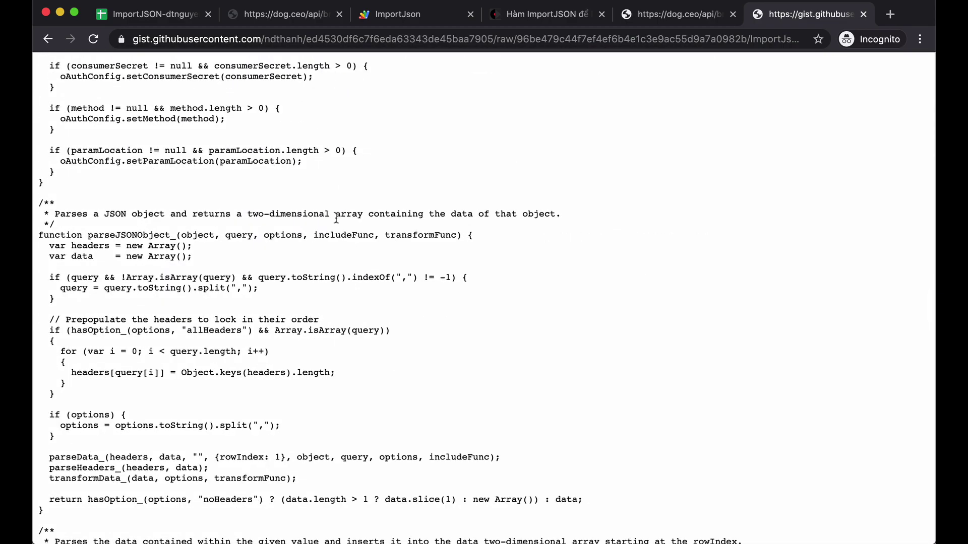
key("super+a")
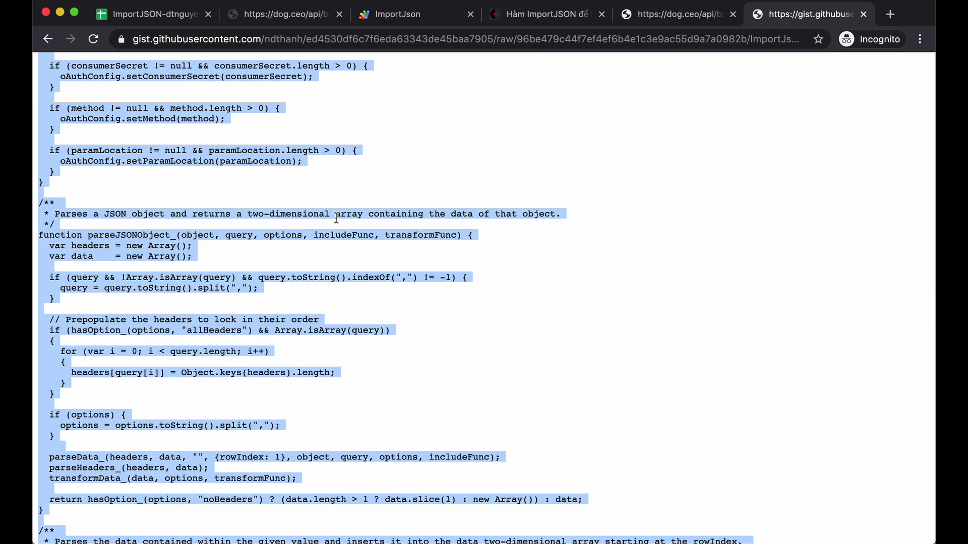
- Scroll back to the top and return to the ImportJSON-dtnguyen spreadsheet
scroll(288, 237, "up", 5)
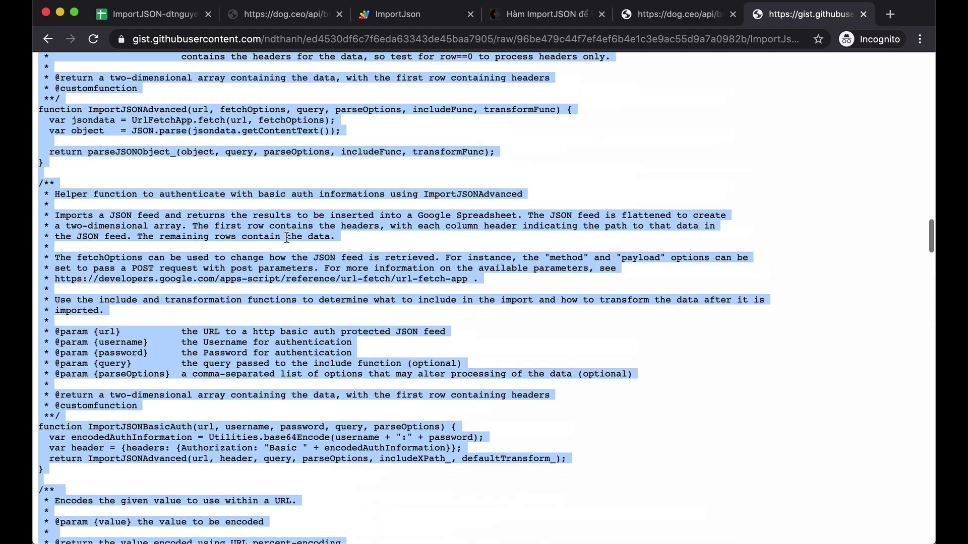
scroll(287, 237, "up", 5)
scroll(287, 237, "up", 2)
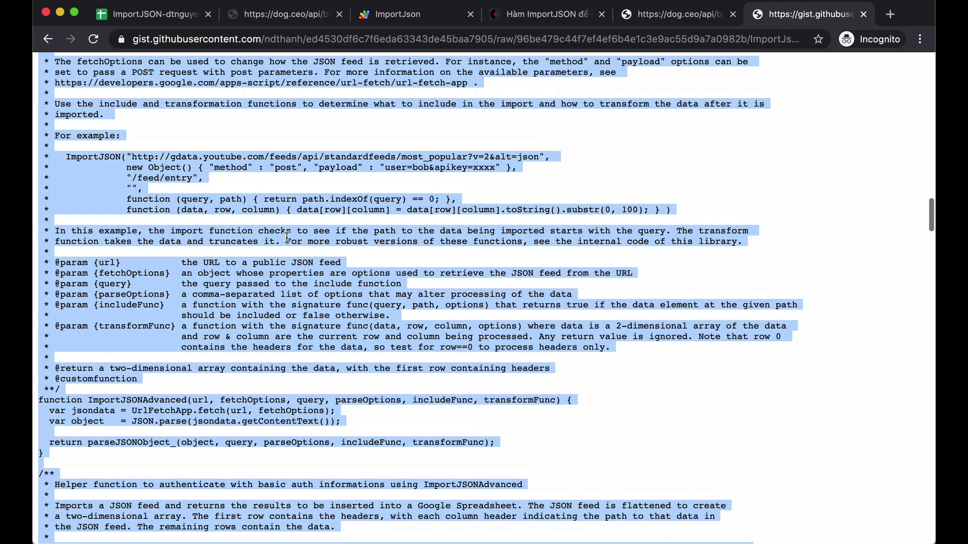
left_click(160, 18)
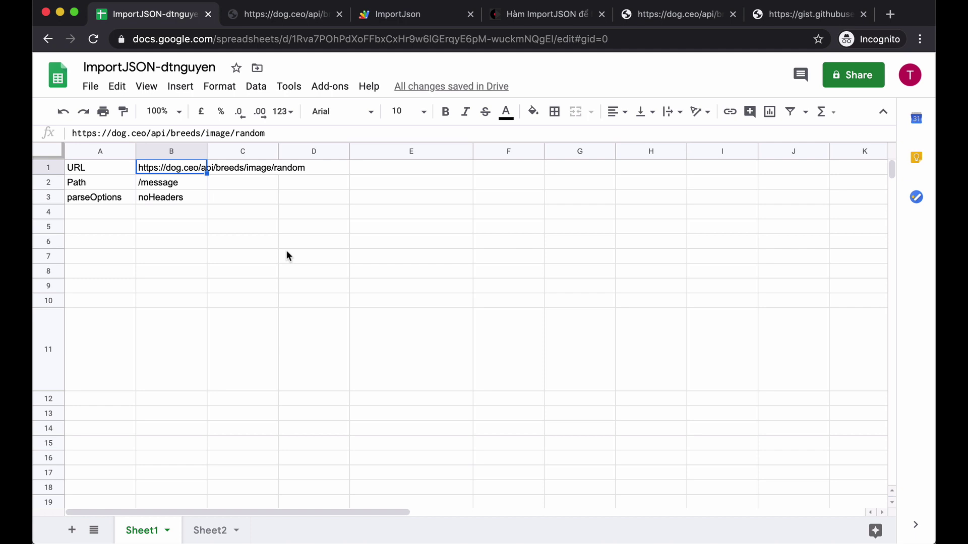
left_click(289, 87)
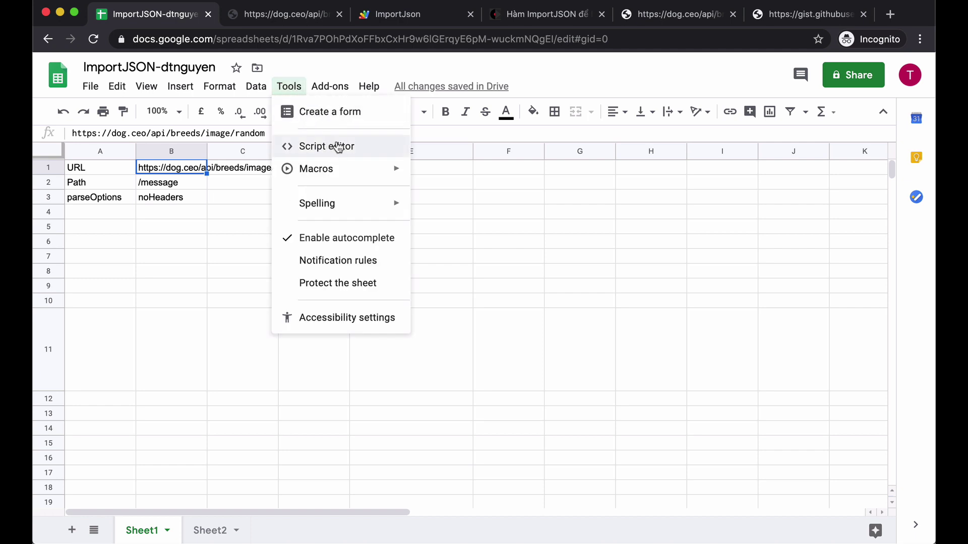
left_click(398, 15)
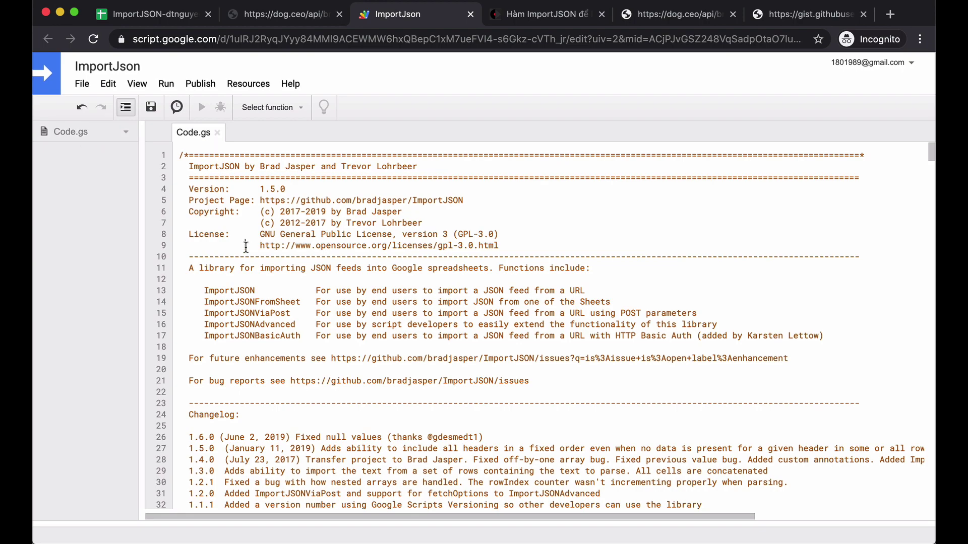
scroll(343, 326, "down", 10)
scroll(327, 320, "down", 10)
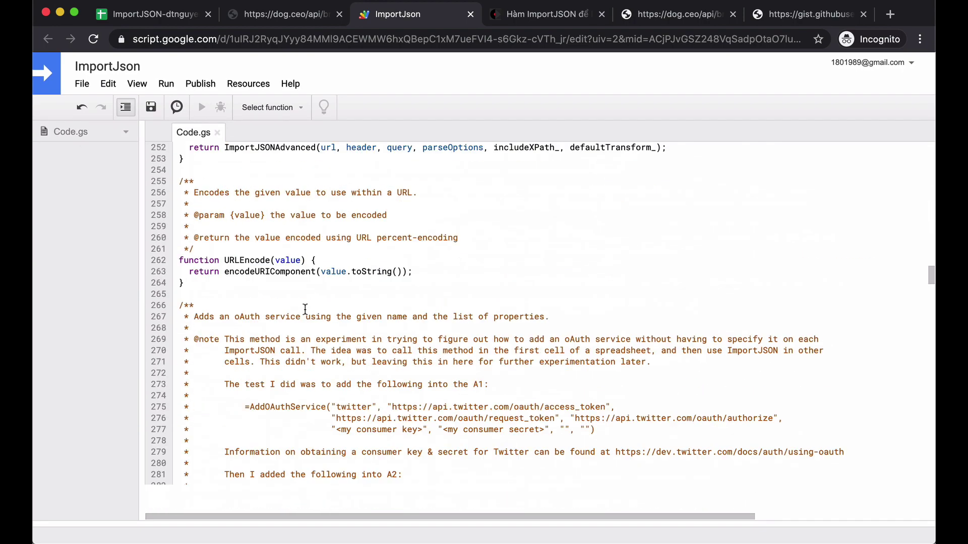
scroll(305, 309, "down", 15)
scroll(305, 310, "down", 9)
scroll(305, 310, "down", 7)
scroll(305, 310, "down", 7)
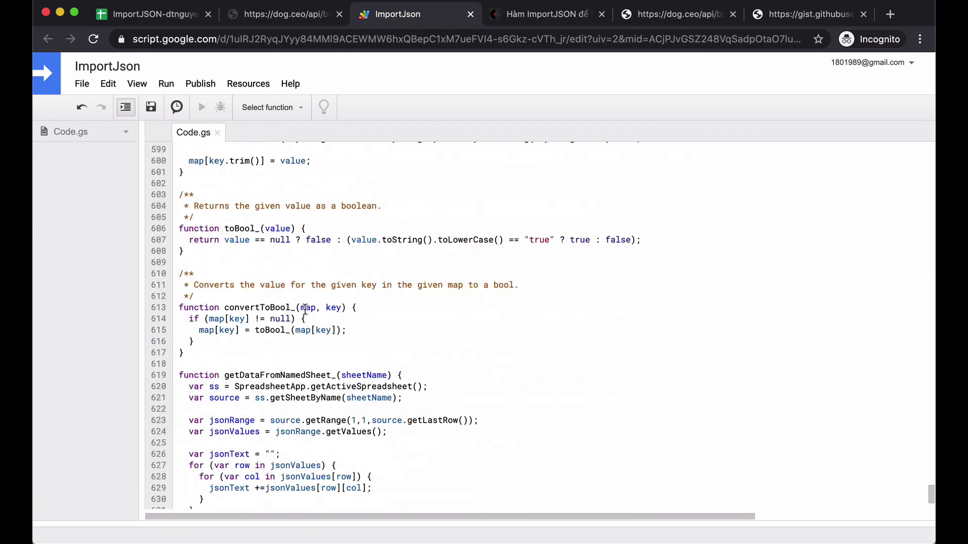
scroll(305, 309, "down", 1)
scroll(305, 309, "up", 20)
scroll(305, 310, "up", 20)
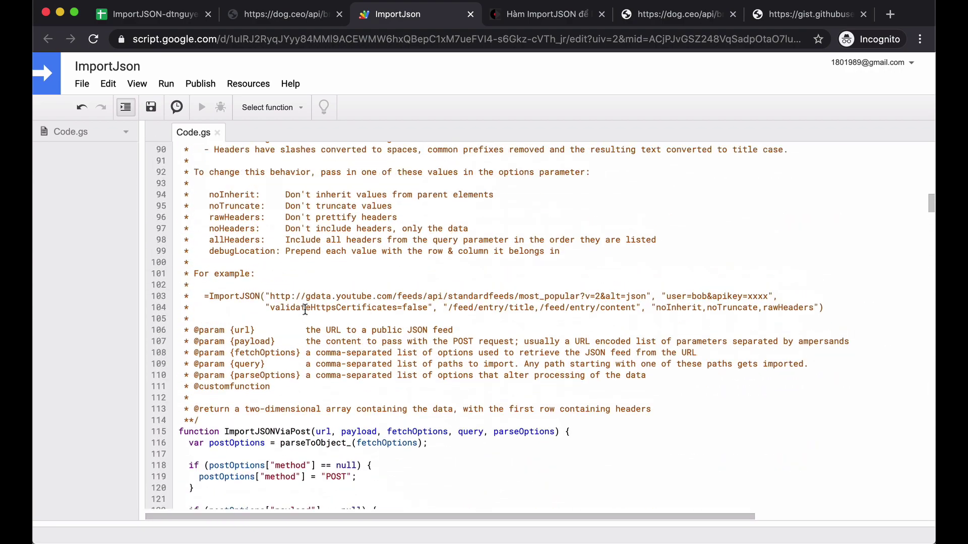
left_click(141, 14)
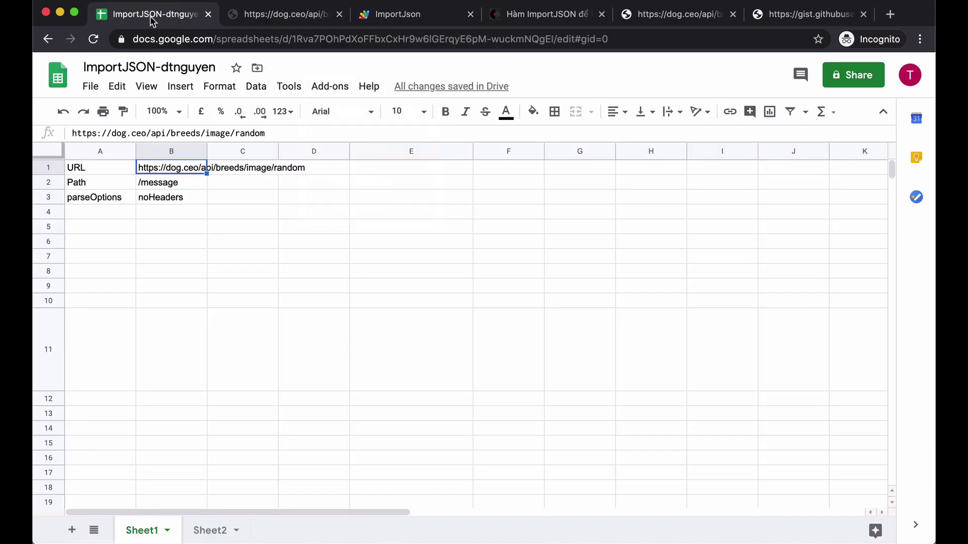
left_click(105, 270)
- Enter =ImportJSON(B1,"","") in A5 to import the dog.ceo JSON
left_click(105, 230)
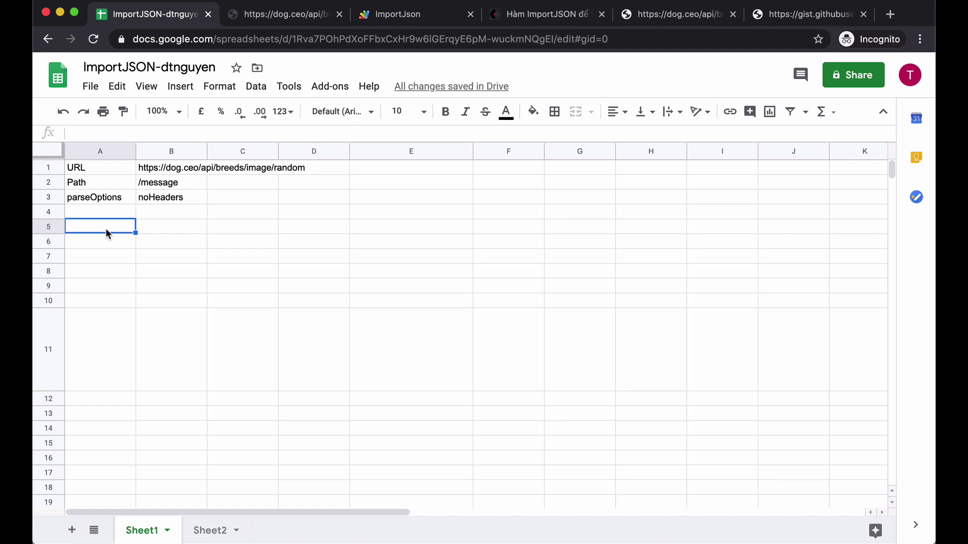
type("=")
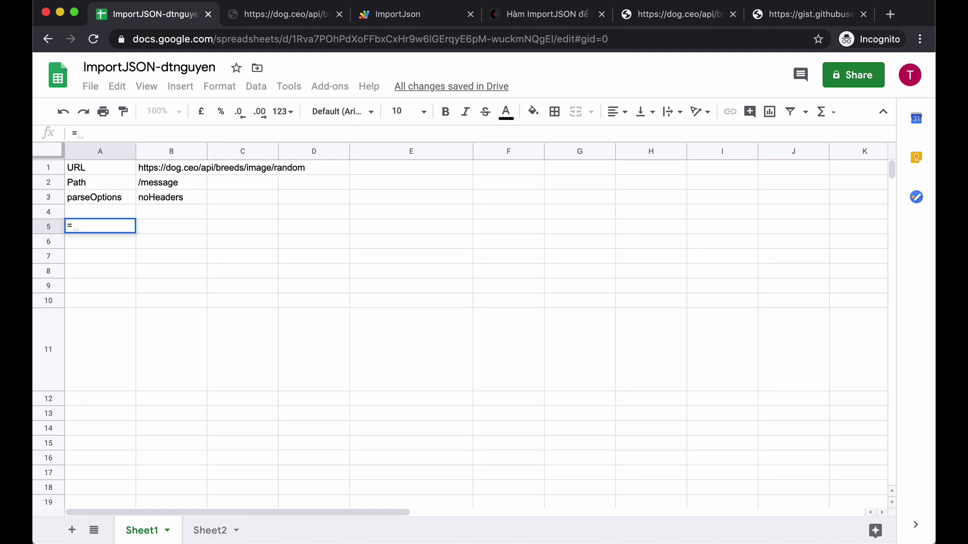
type("Import")
key("Tab")
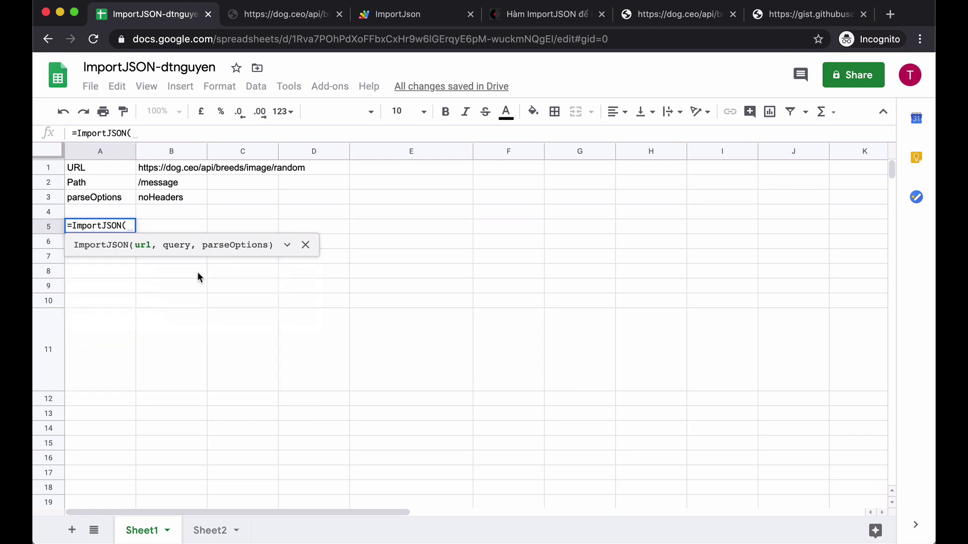
left_click(174, 169)
type("B1")
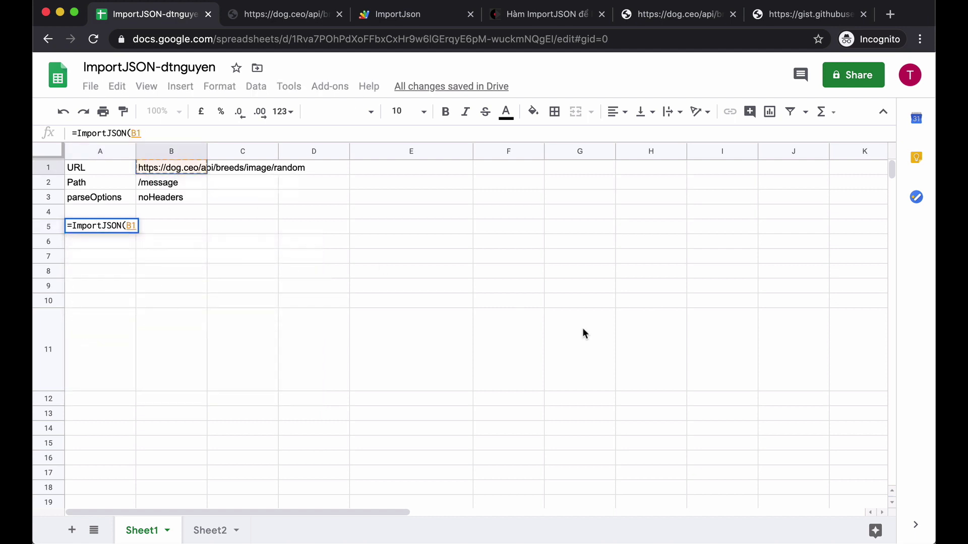
type(",\"\",")
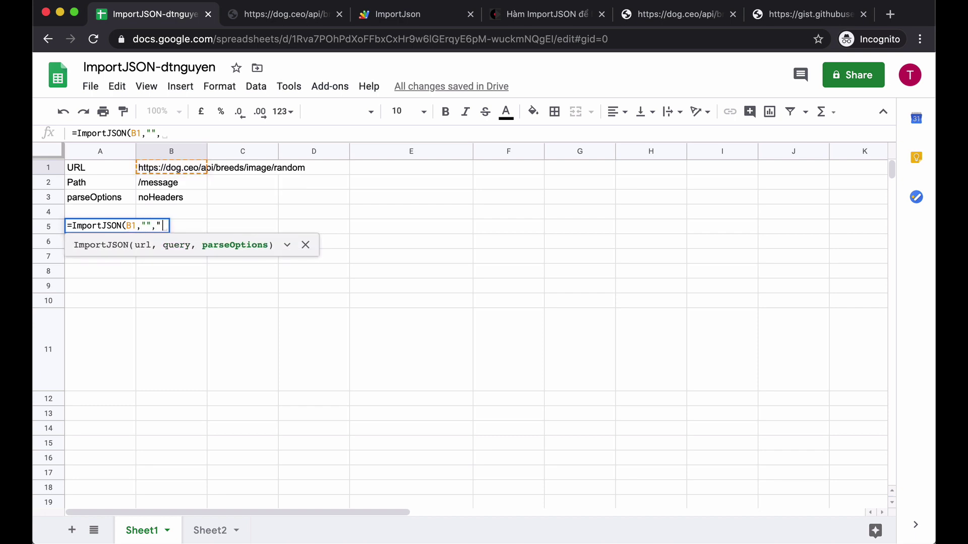
type("\"\")")
key("Return")
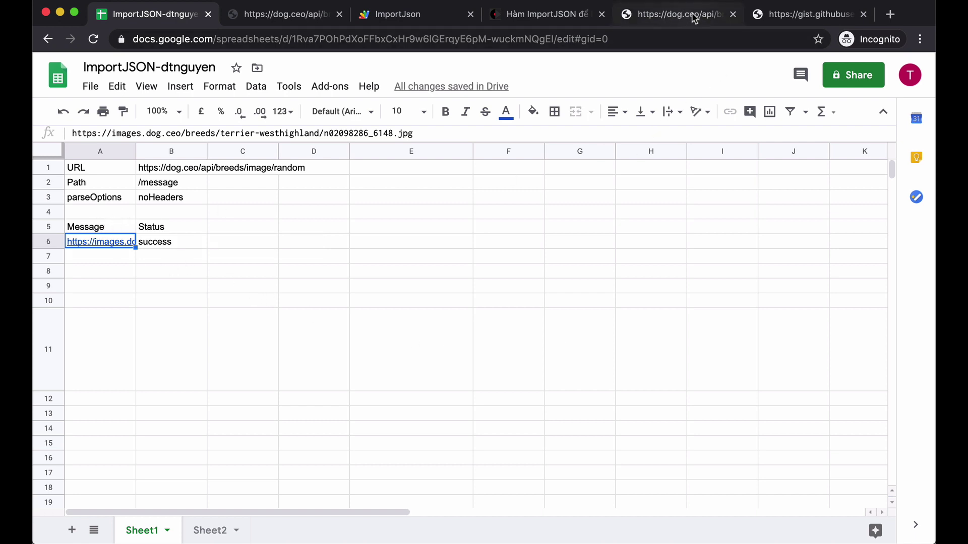
- Move the dog.ceo JSON tab second, mark its message and status keys, and return to Sheets
left_click_drag(691, 14, 307, 13)
left_click(158, 95)
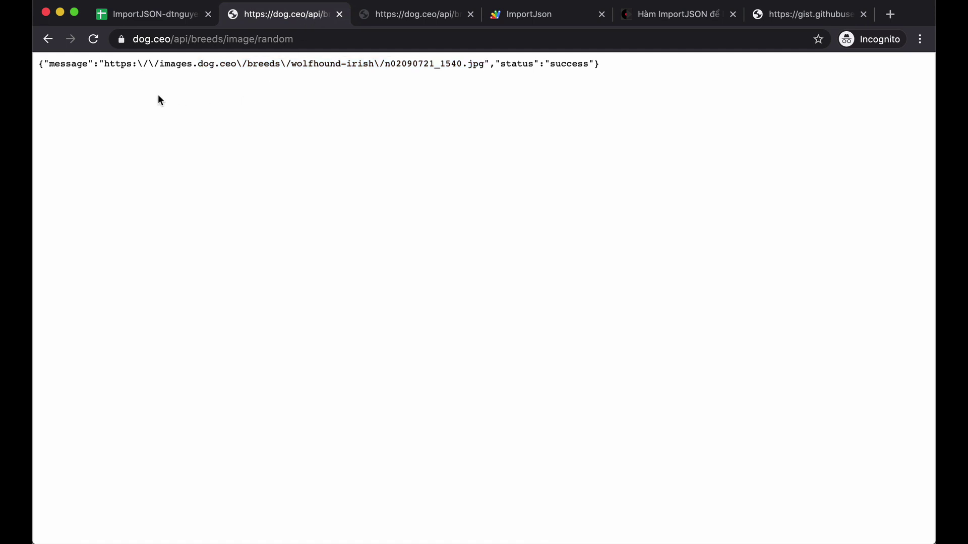
double_click(54, 65)
double_click(514, 64)
left_click(487, 108)
left_click(142, 15)
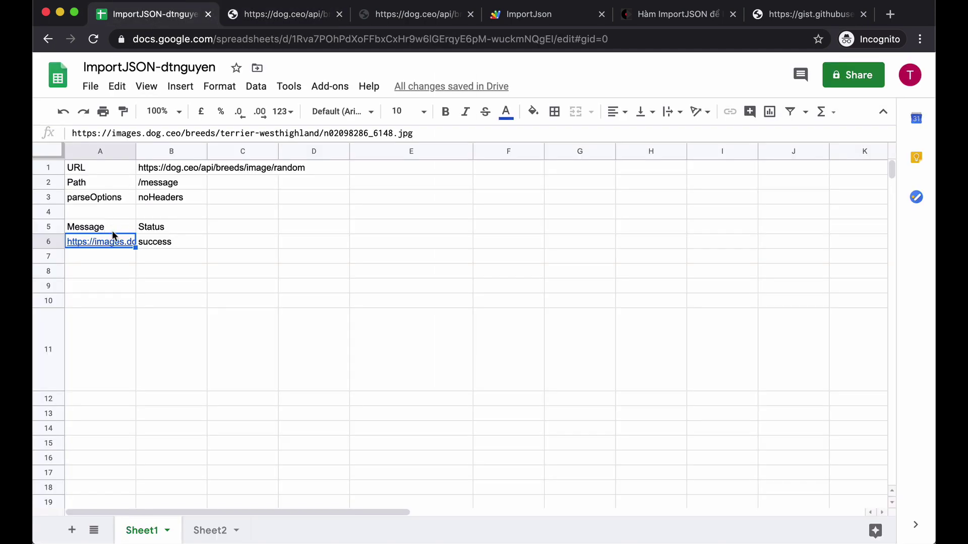
- Inspect the A5 import results and the ImportJSON formula behind them
left_click(196, 243)
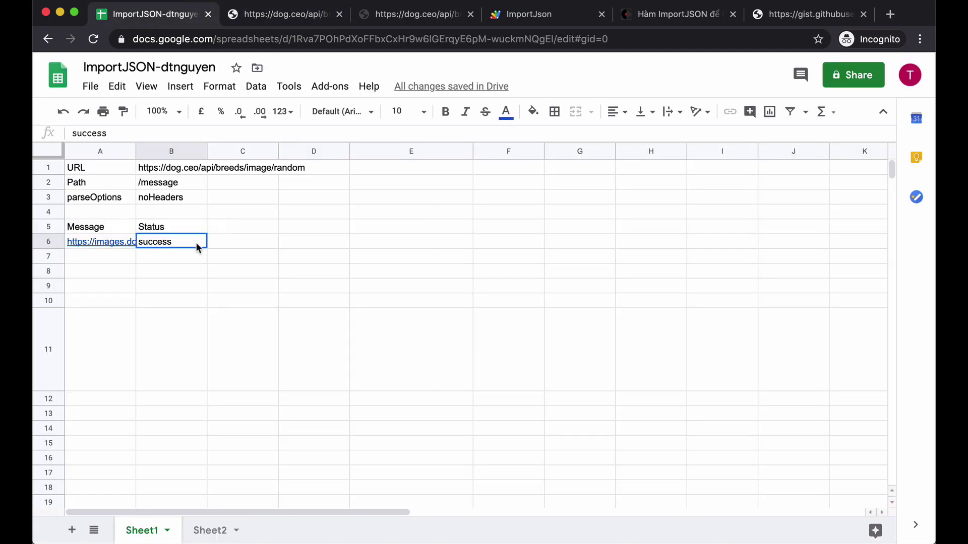
left_click(240, 272)
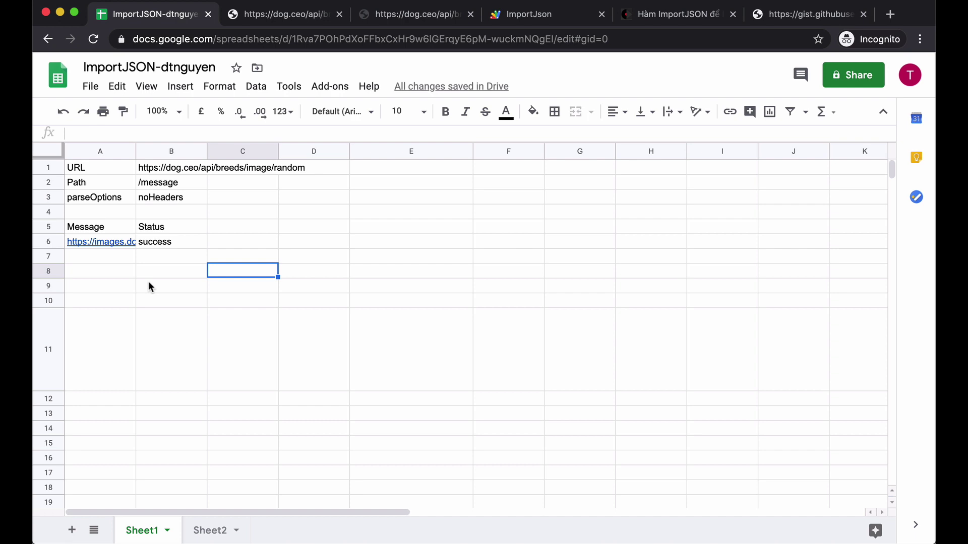
left_click(111, 276)
left_click(94, 231)
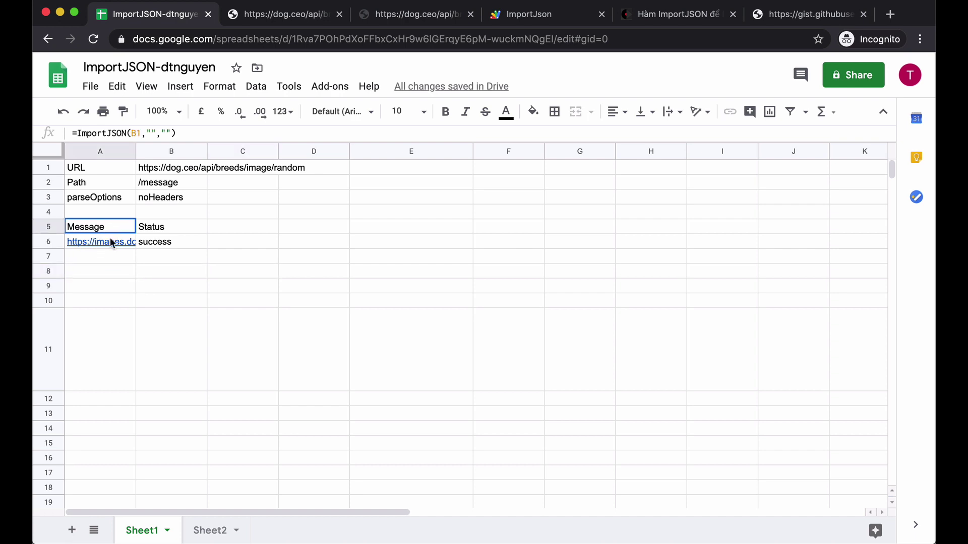
left_click(108, 242, "shift")
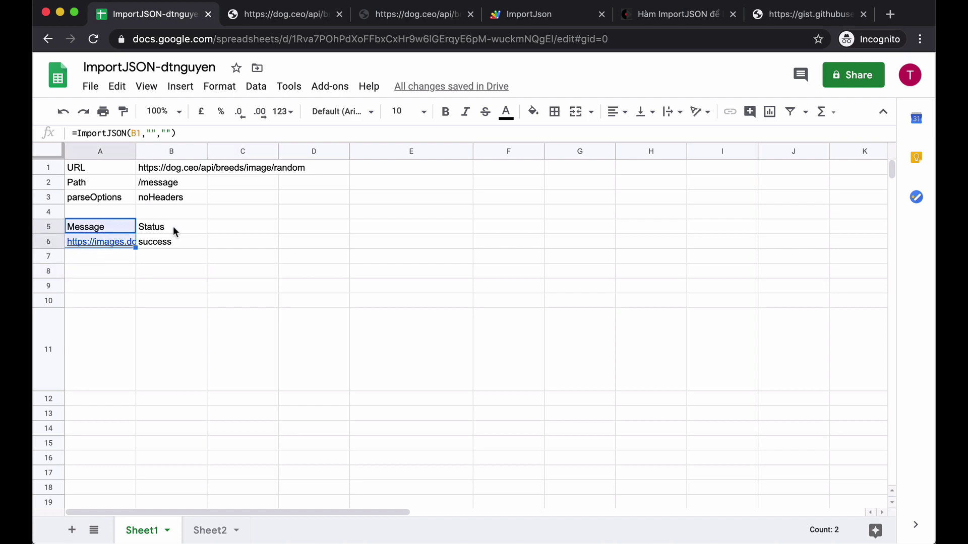
left_click(115, 229)
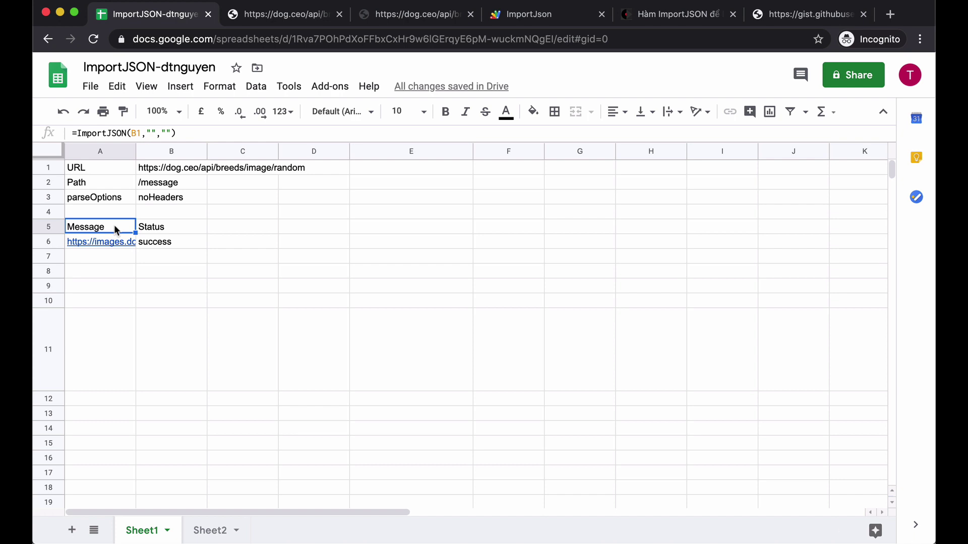
- Enter =ImportJSON(B1,"/message","") in A8 to return only the Message column
left_click(107, 276)
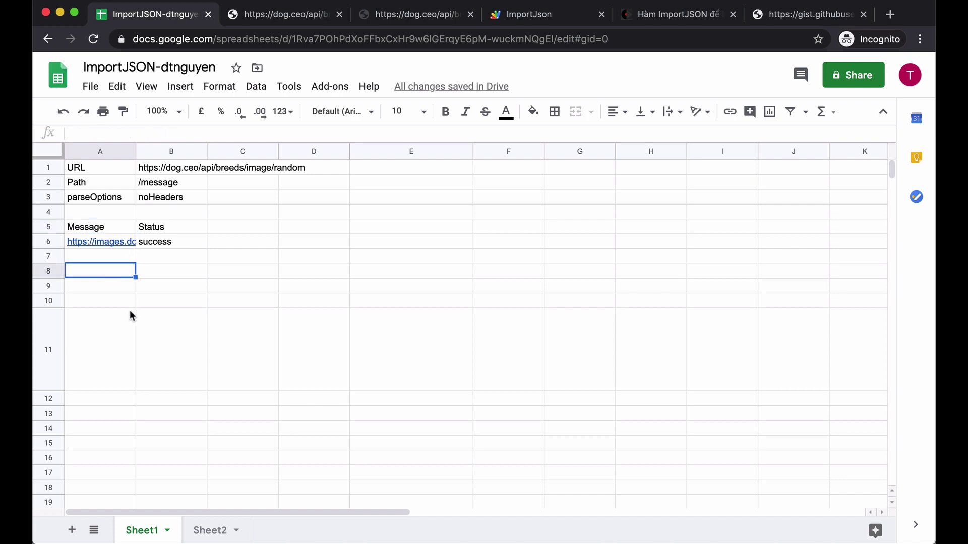
type("=")
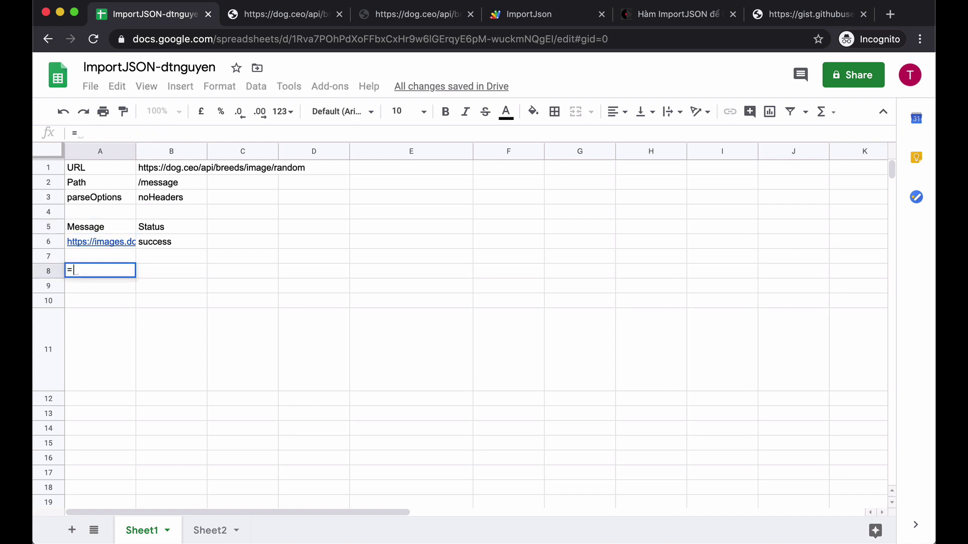
type("import")
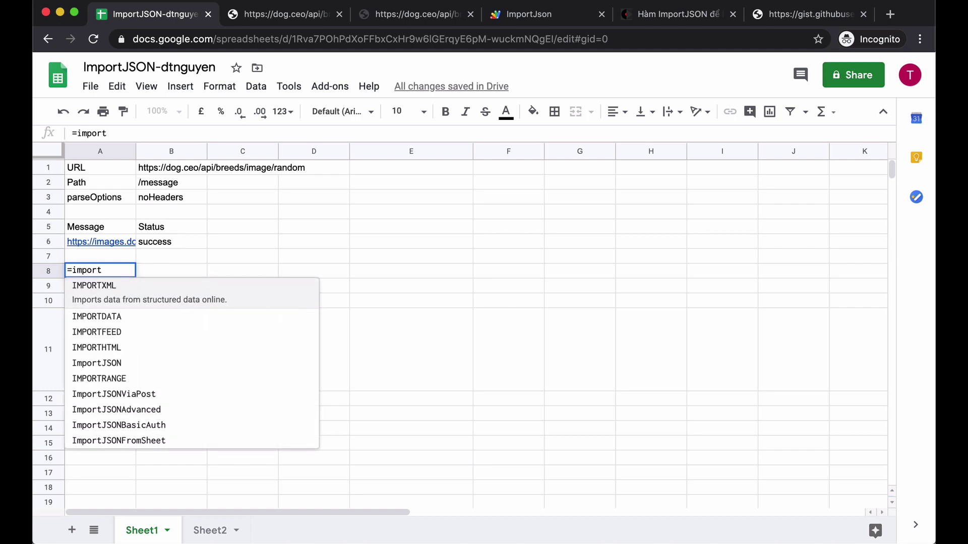
type("j")
key("Tab")
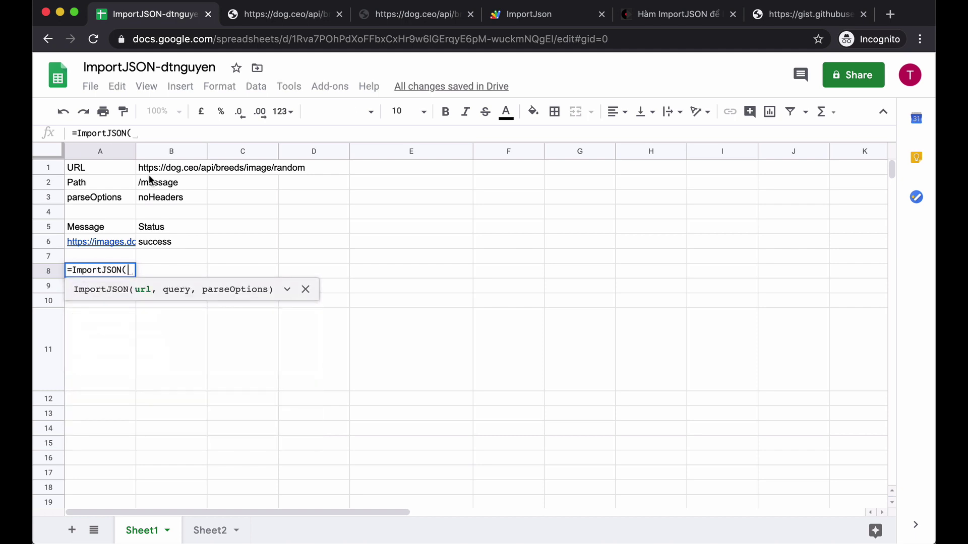
left_click(170, 168)
type(",")
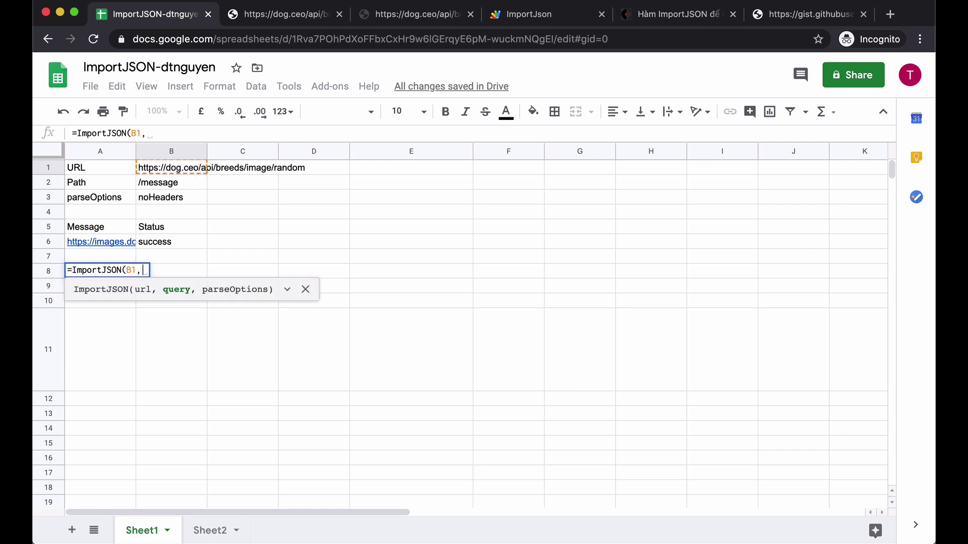
type("\"")
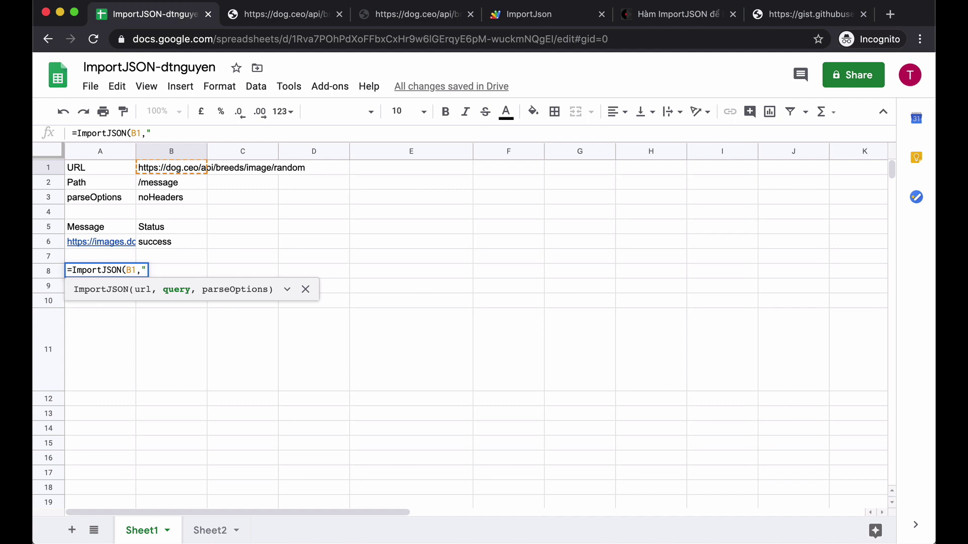
type("/")
type("message")
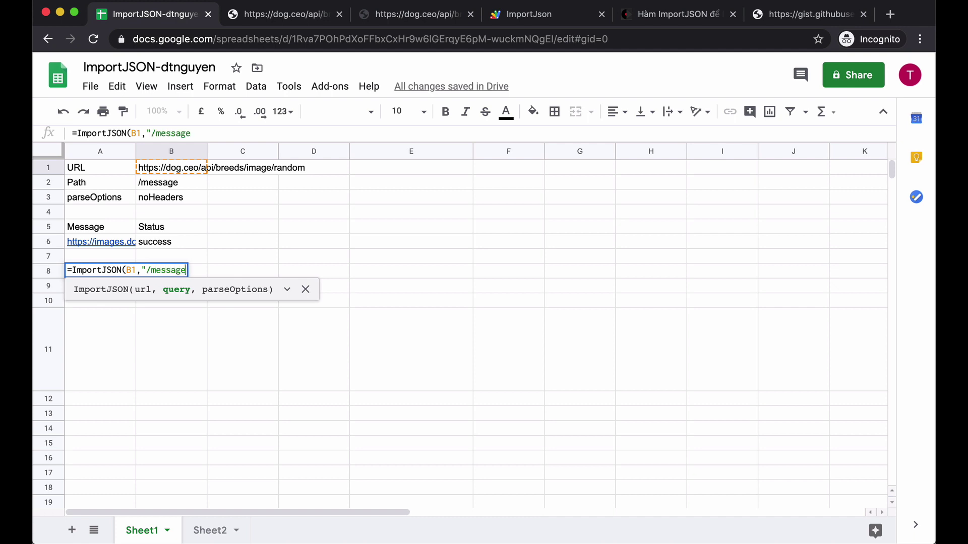
type("\",")
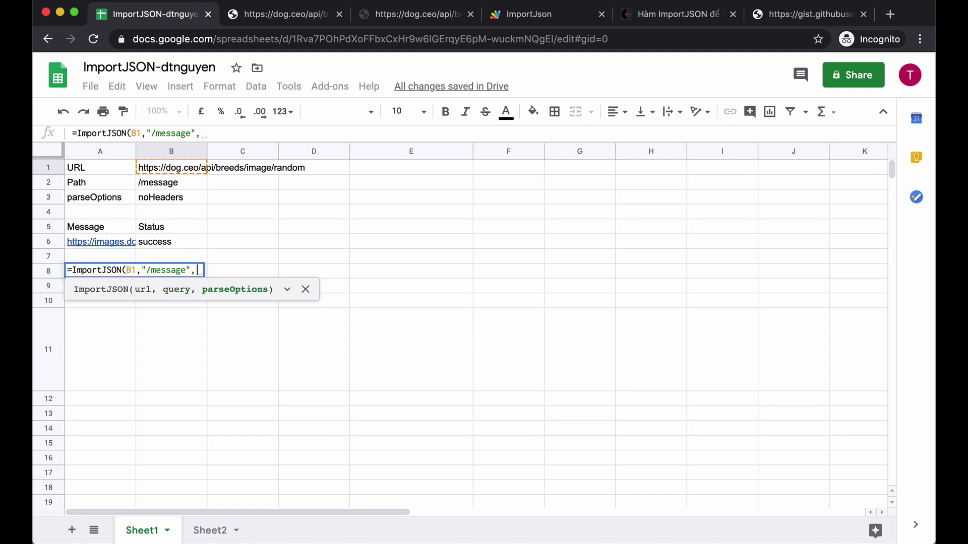
type("\"\"")
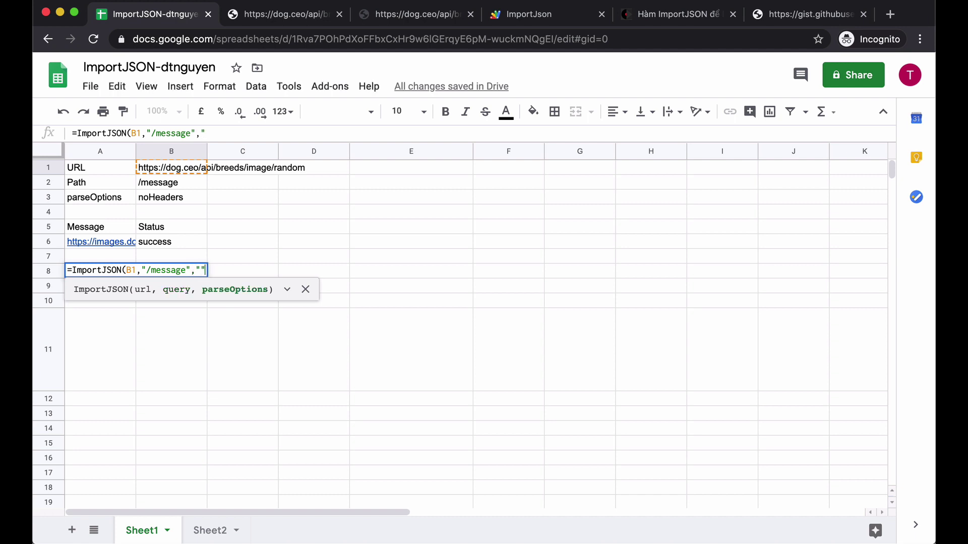
type(")")
key("Return")
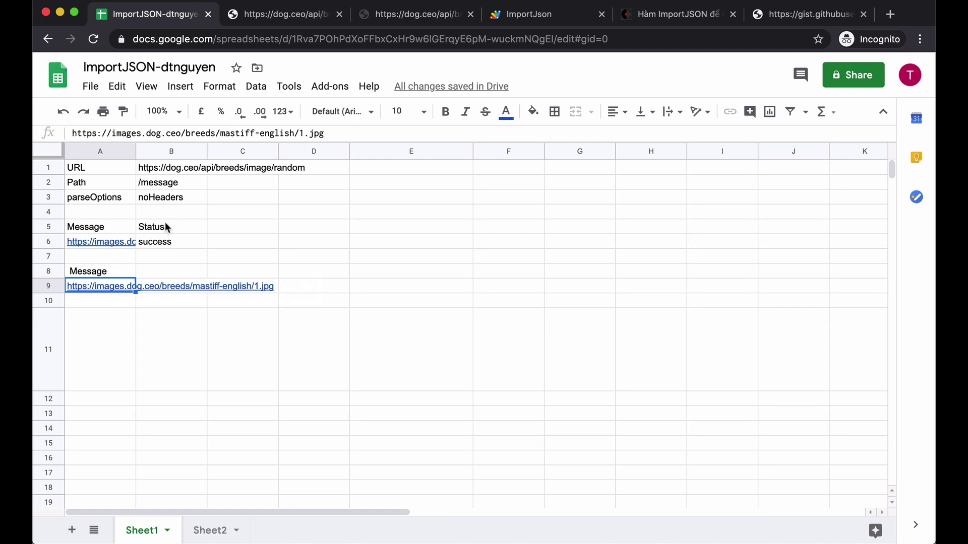
left_click(98, 341)
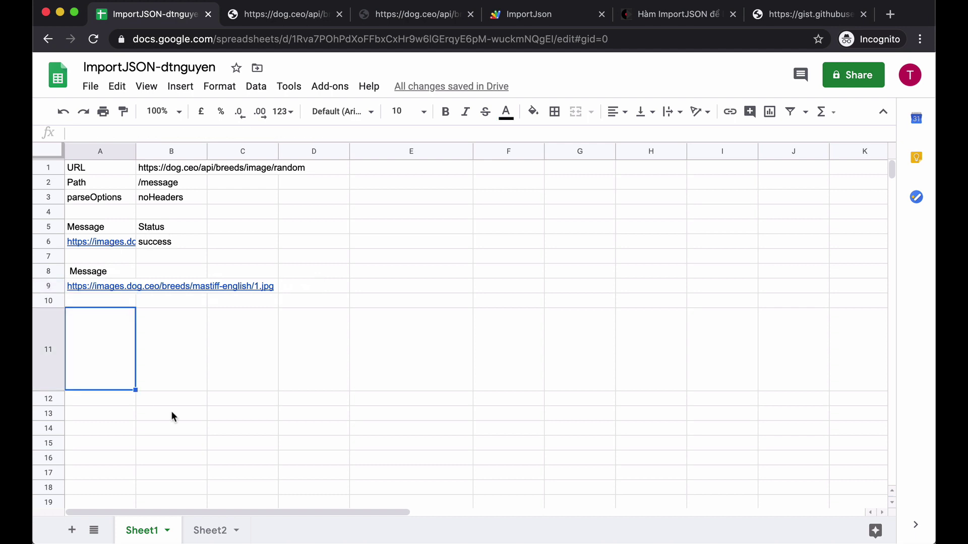
- Enter =ImportJSON(B1, B2, B3) in A11
type("=")
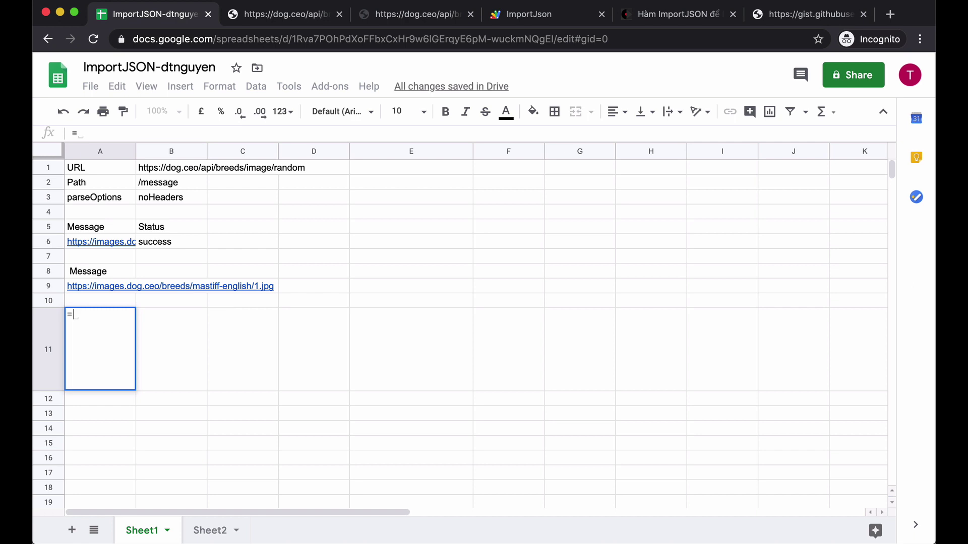
type("impor")
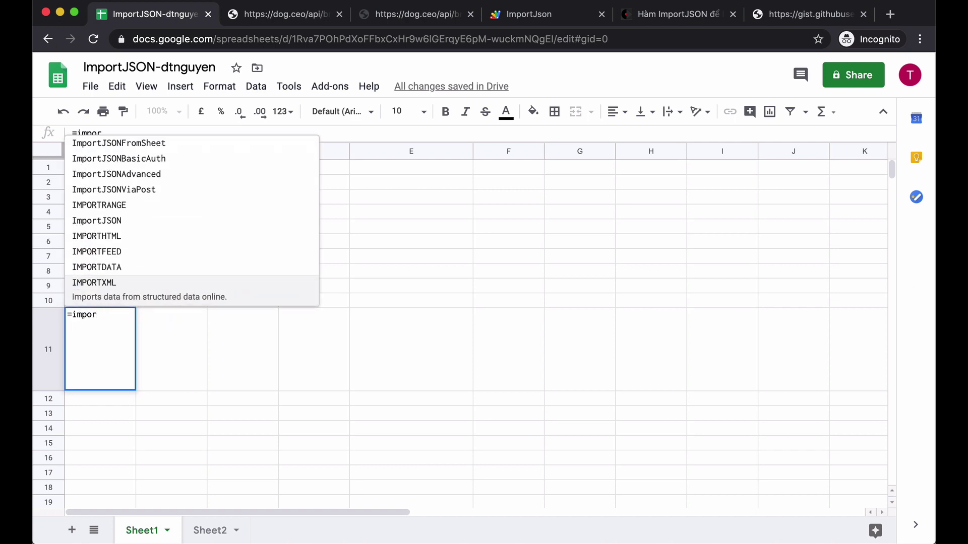
type("tj")
key("Tab")
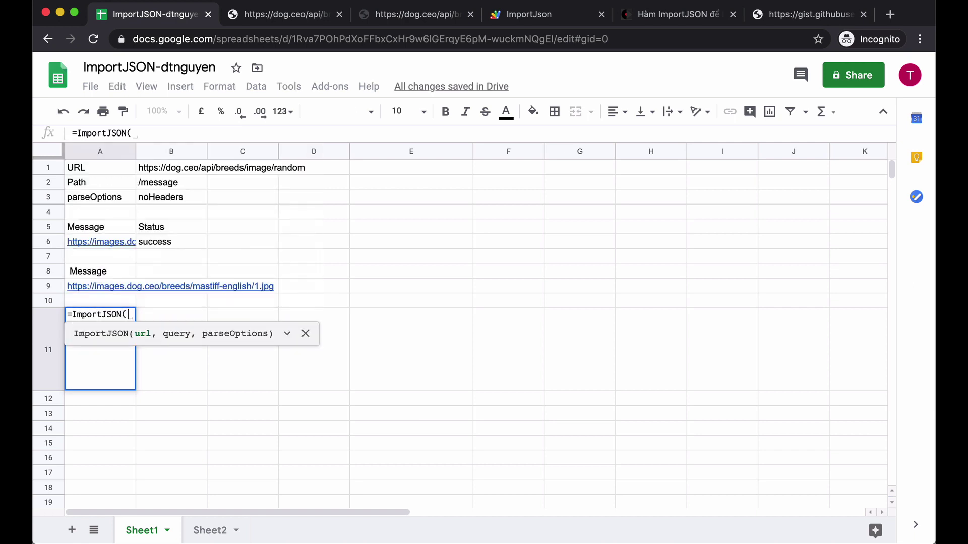
type("B!,")
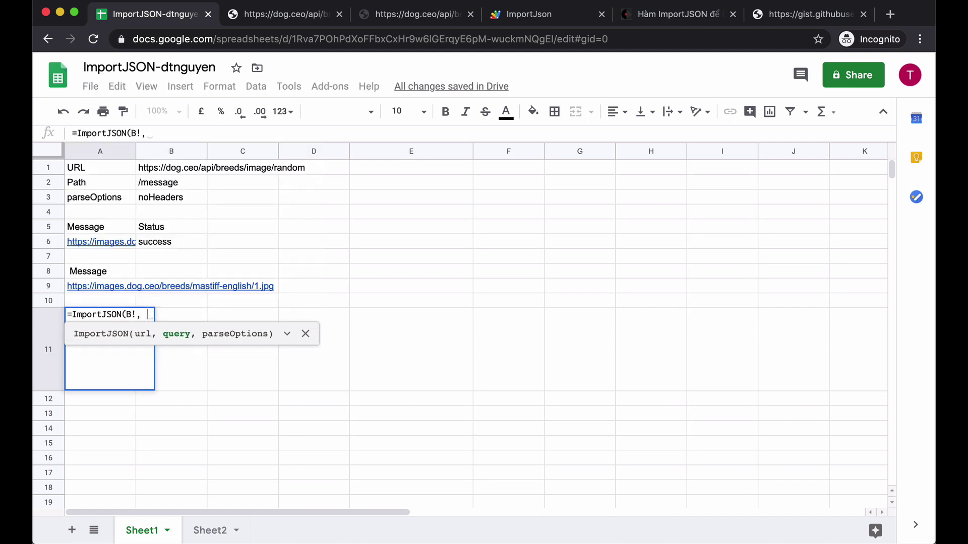
key("BackSpace")
key("BackSpace")
key("BackSpace")
type("1, B")
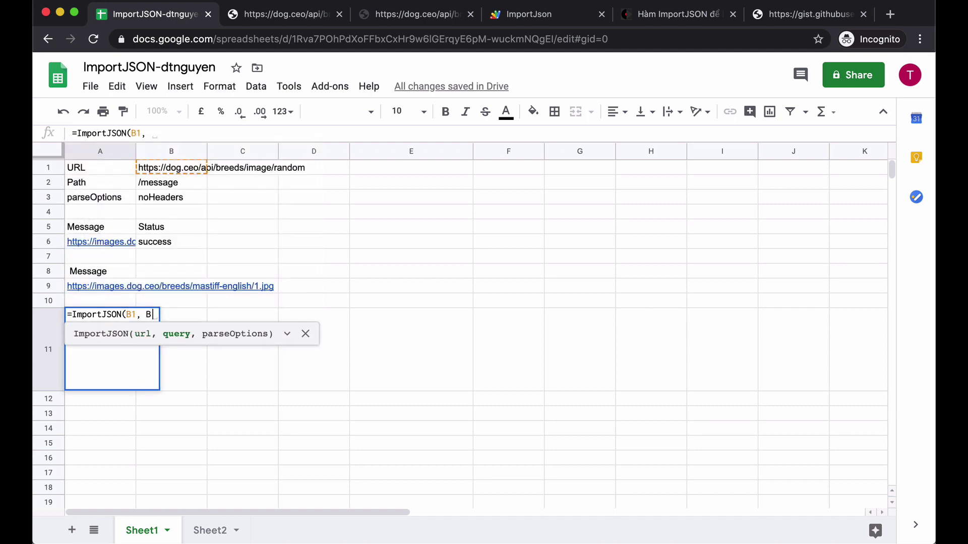
type("2,")
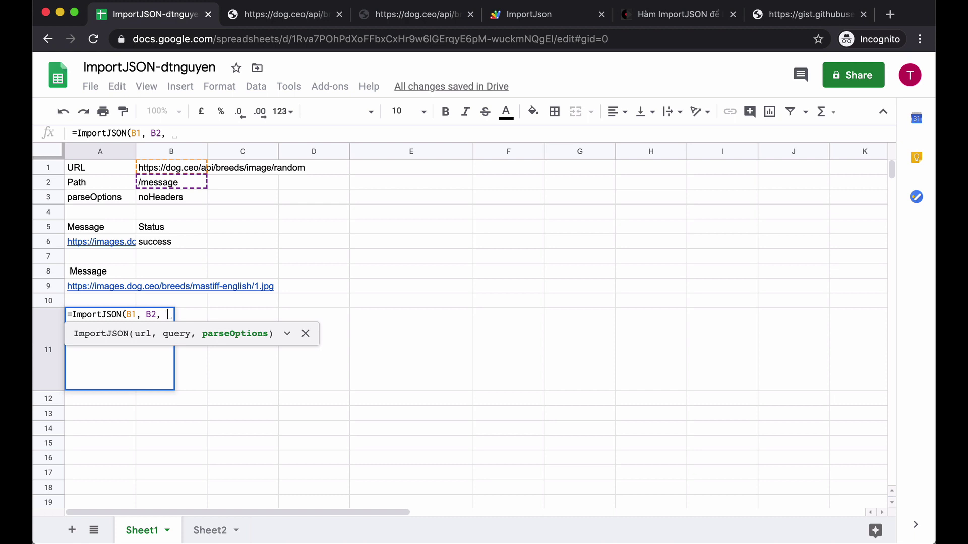
type("B3)")
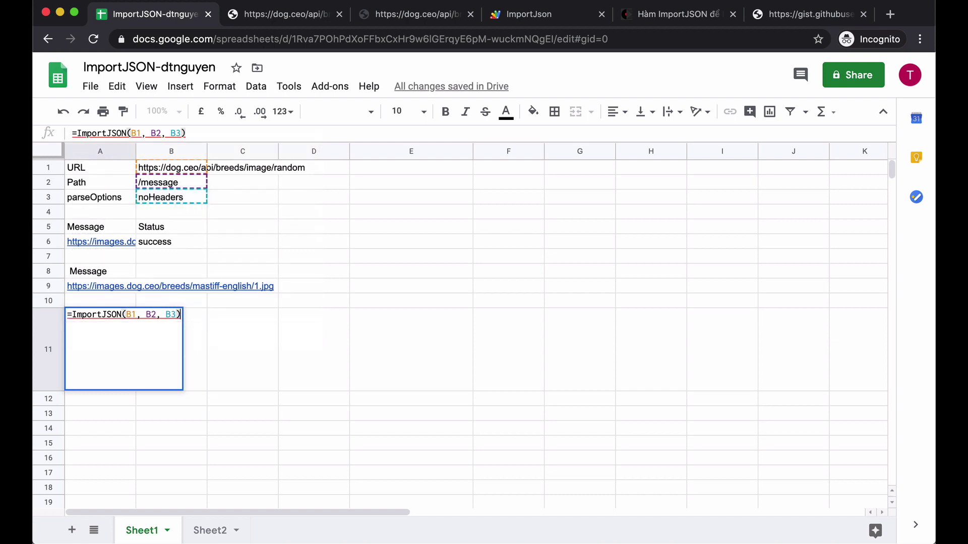
key("Return")
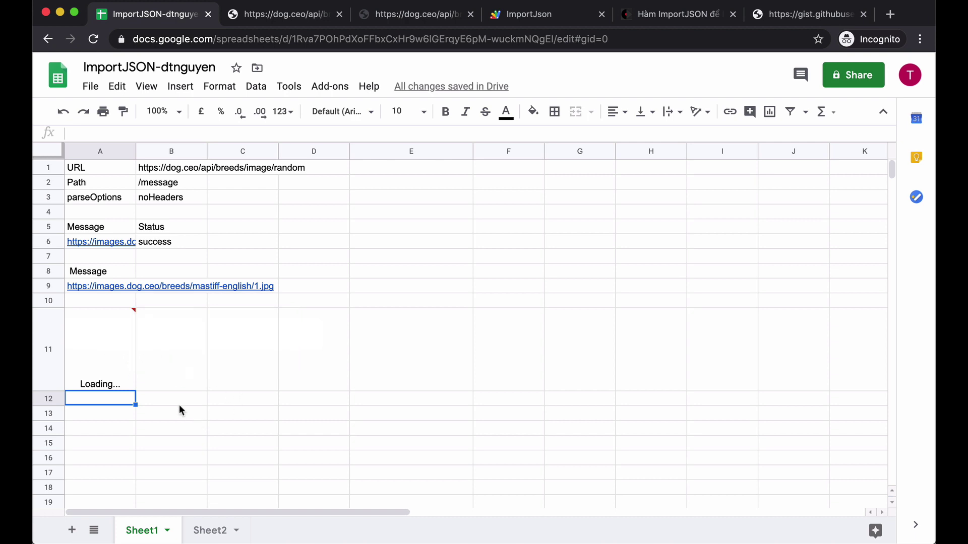
- Re-enter the A11 formula so it returns a greyhound-italian image link
mouse_move(100, 349)
left_click(108, 352)
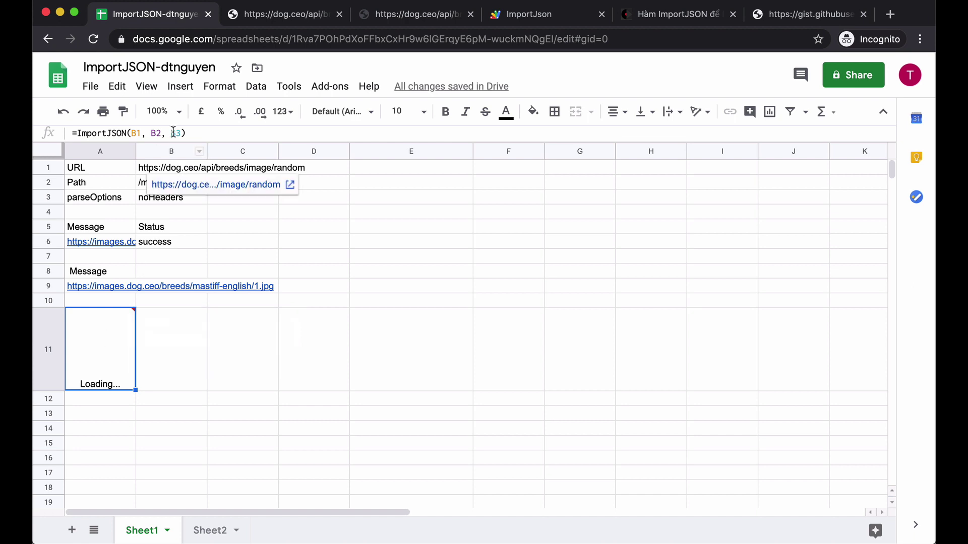
key("Return")
key("Return")
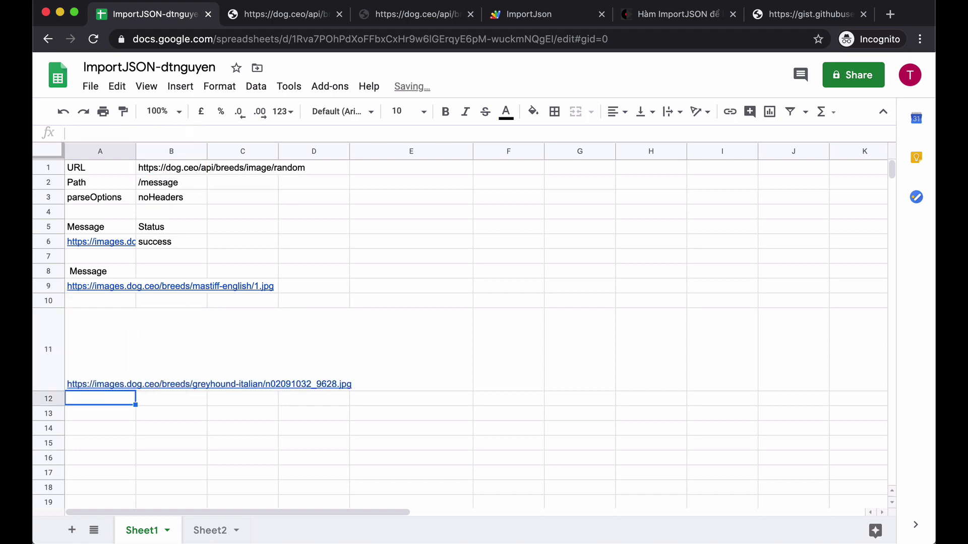
left_click(109, 353)
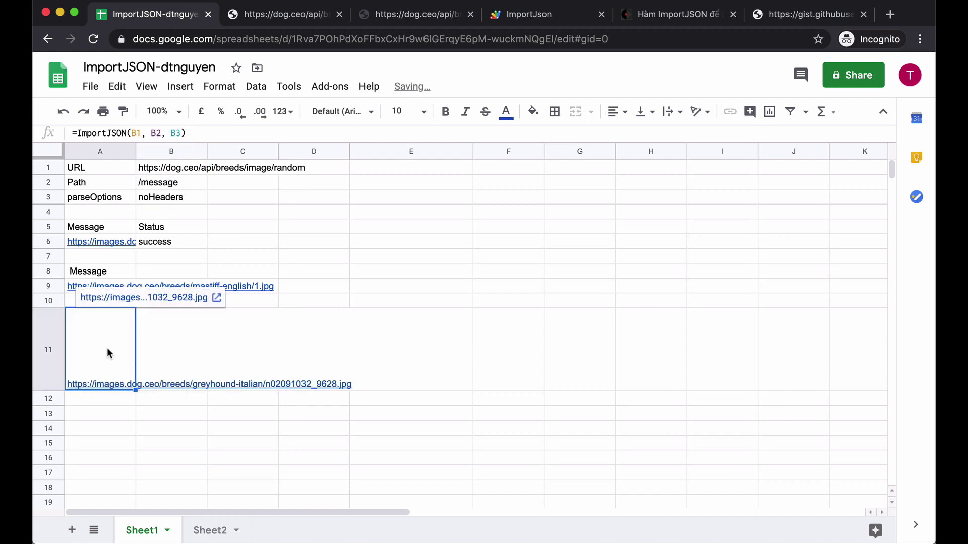
left_click(421, 364)
- Enter =image(A11) in E11 to display the greyhound-italian dog photo
type("=image")
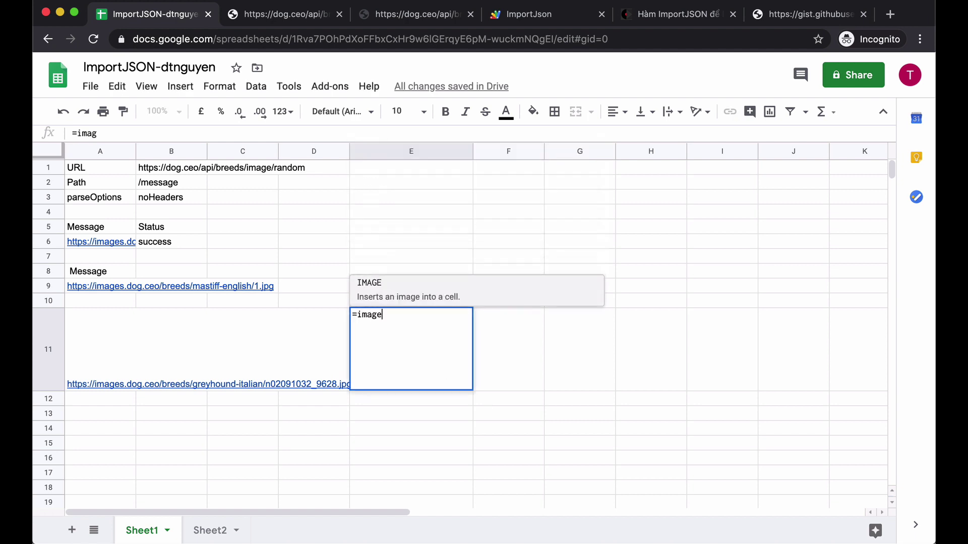
type("(")
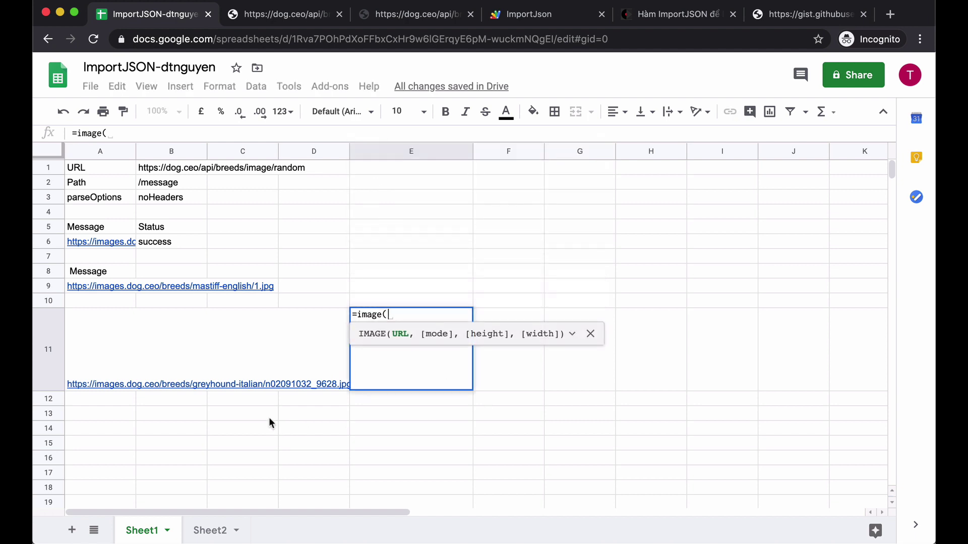
left_click(100, 348)
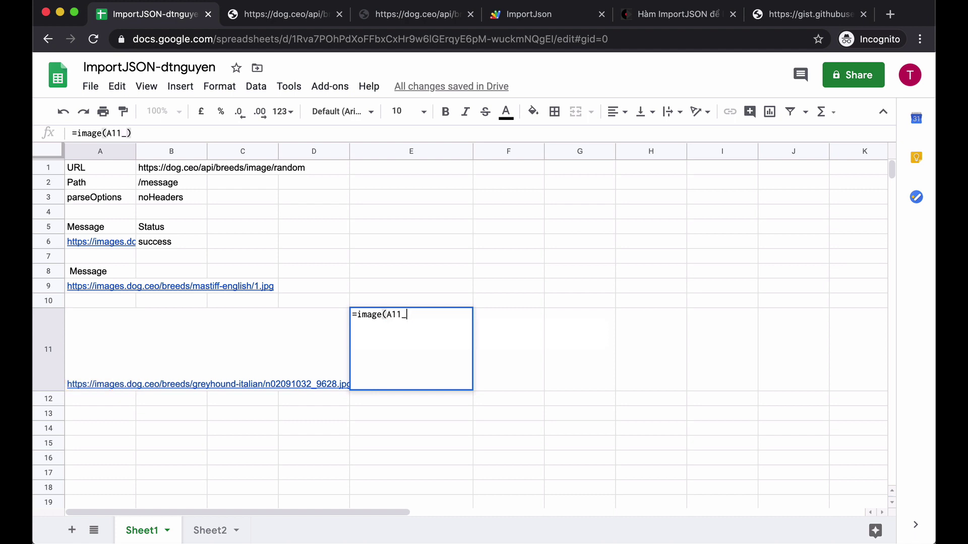
type(")")
key("Return")
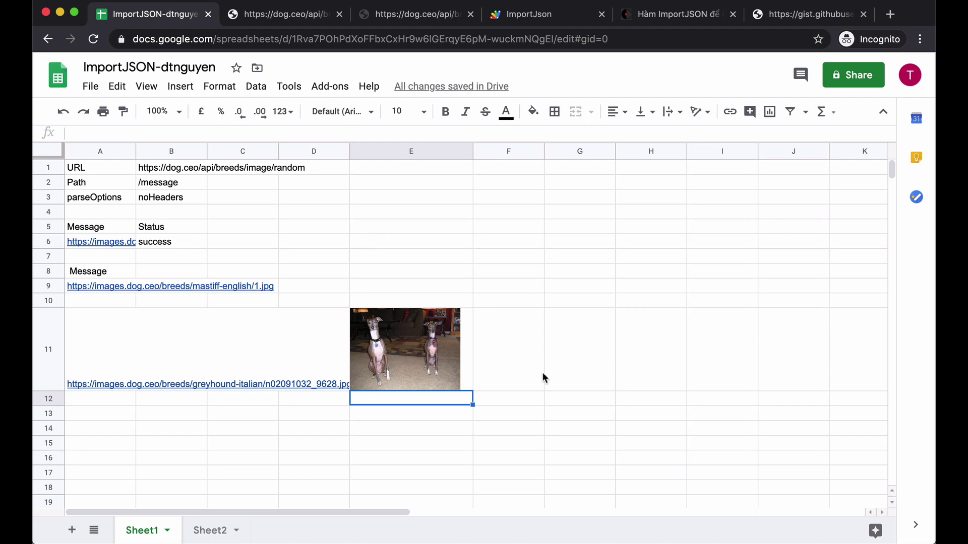
left_click(571, 362)
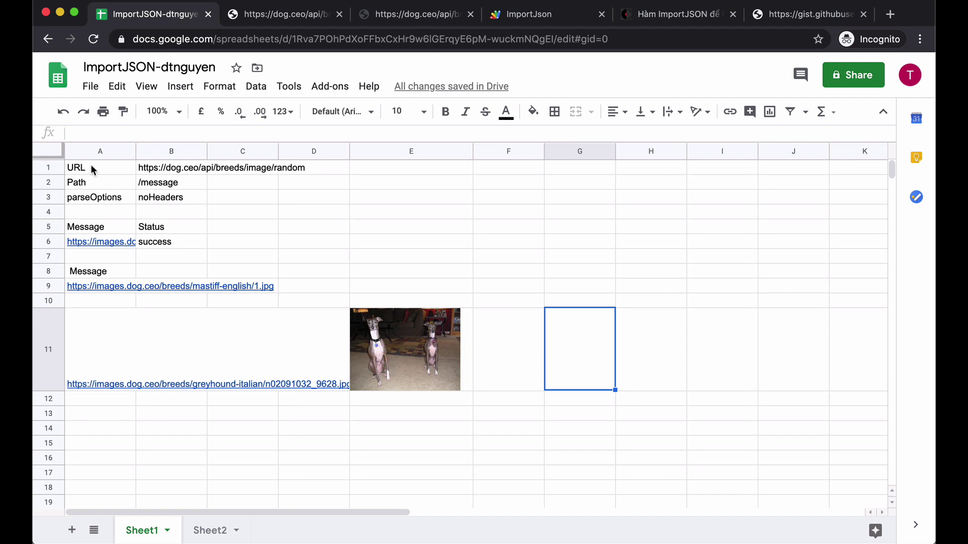
- Switch to Sheet2, select the Apps Script URL in B1, and open a new browser tab
left_click_drag(92, 168, 289, 398)
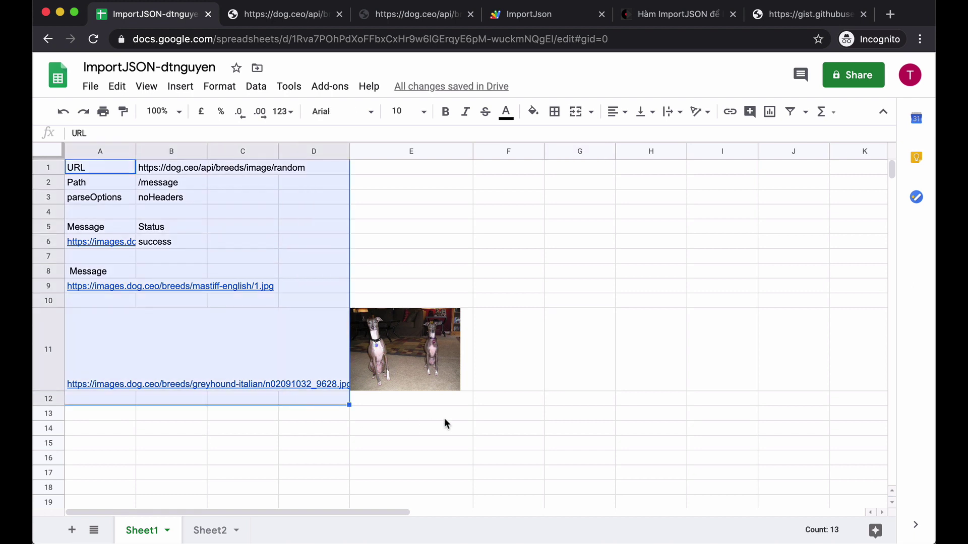
left_click(469, 417)
left_click(209, 533)
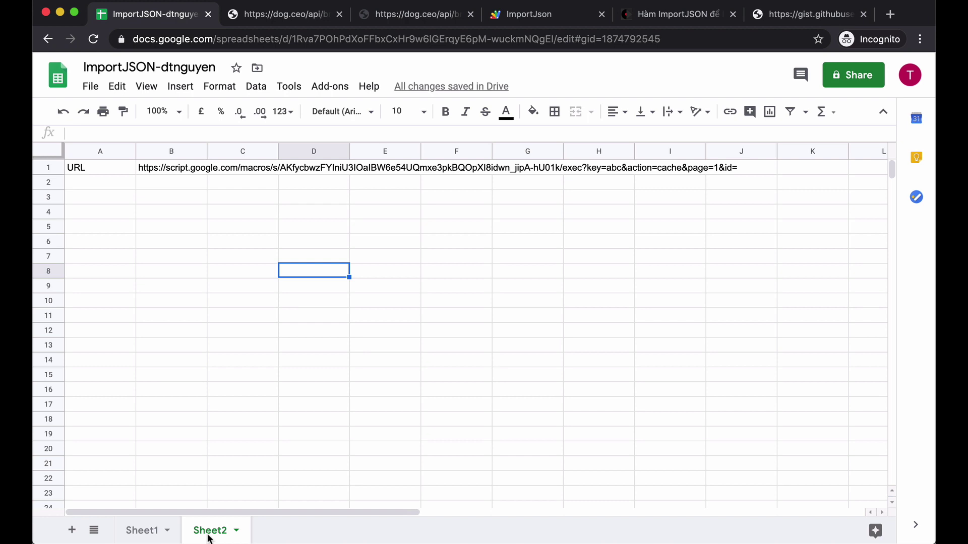
left_click(169, 168)
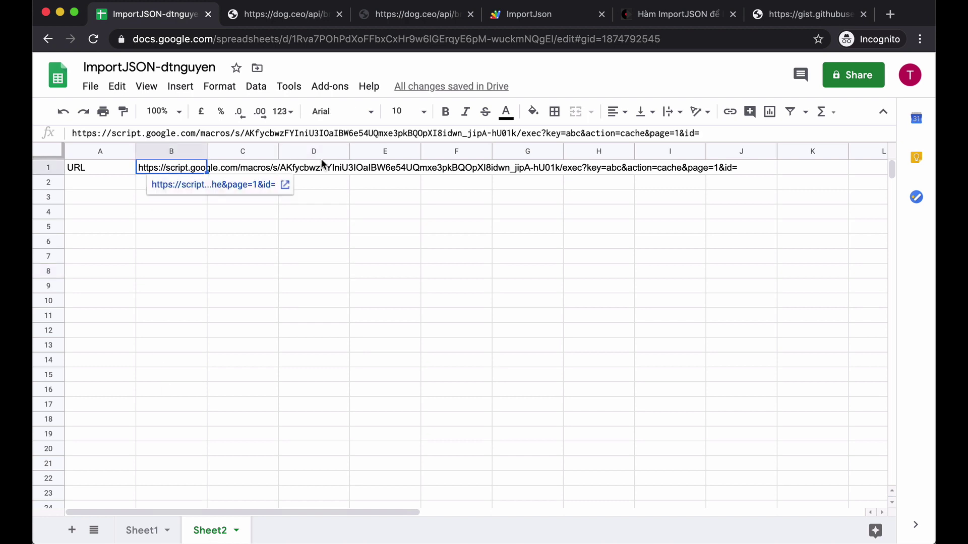
triple_click(716, 131)
key("Escape")
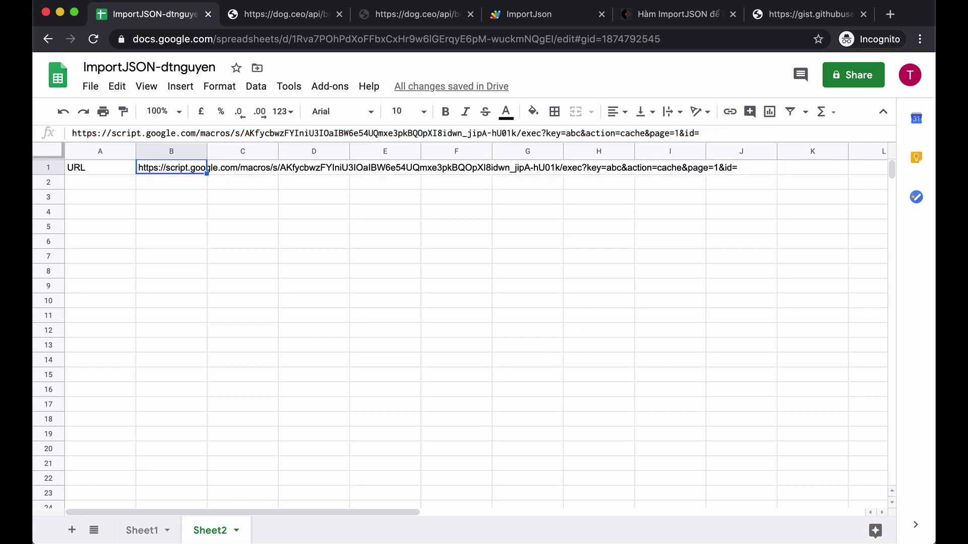
key("super+t")
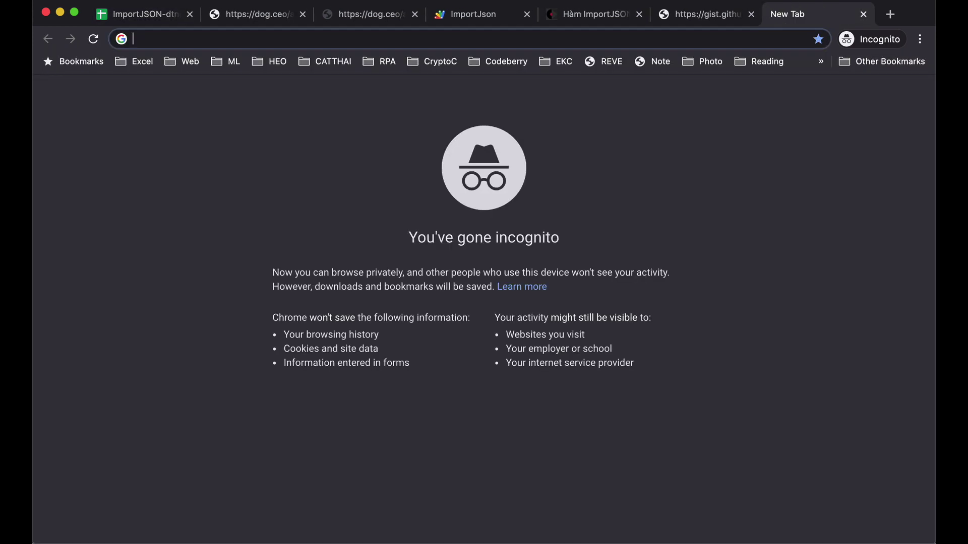
- Load ndthanh.github.io/crm in the new tab
type("n")
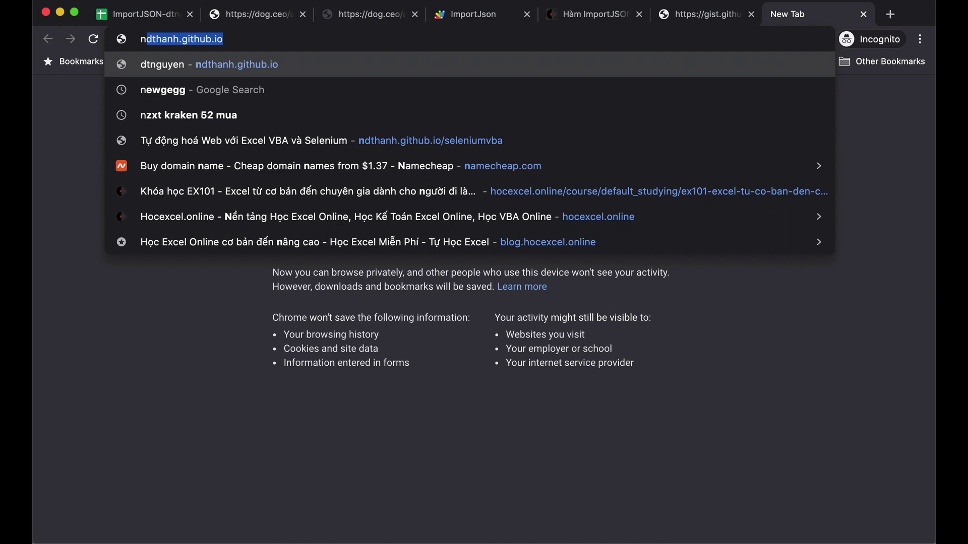
key("Right")
type("/crm")
key("Return")
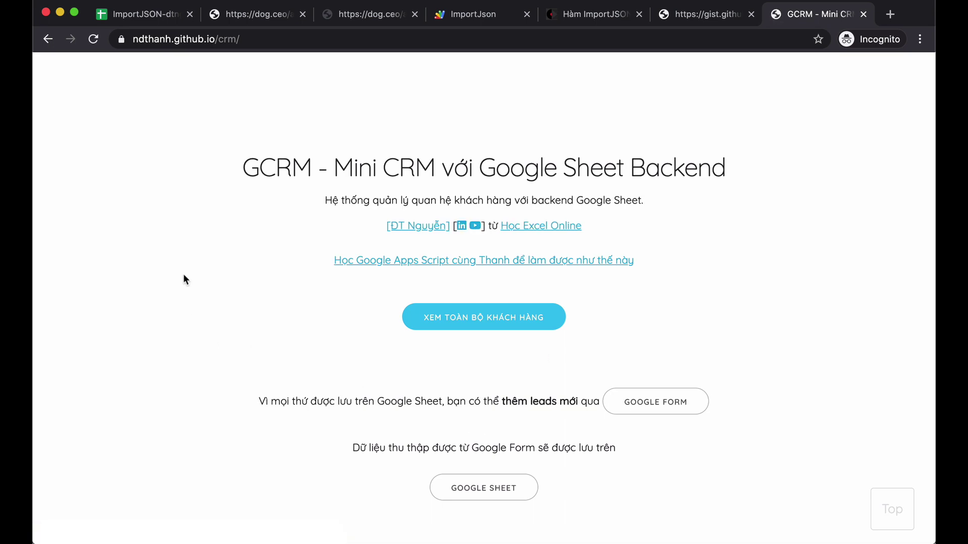
- Scroll down to the CRM's five-transaction customer table and highlight its contents
scroll(183, 258, "down", 5)
scroll(133, 310, "up", 2)
scroll(134, 309, "down", 8)
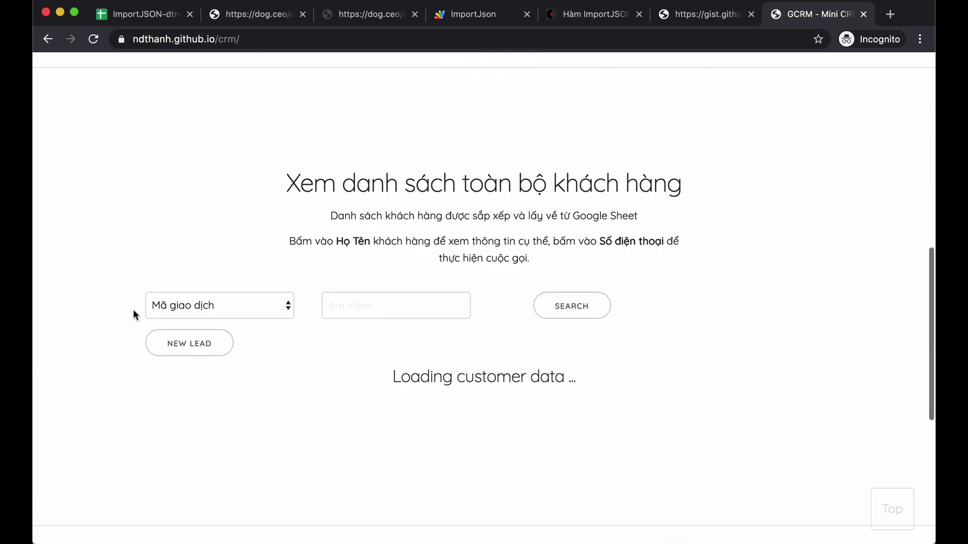
scroll(133, 309, "down", 3)
scroll(201, 261, "down", 2)
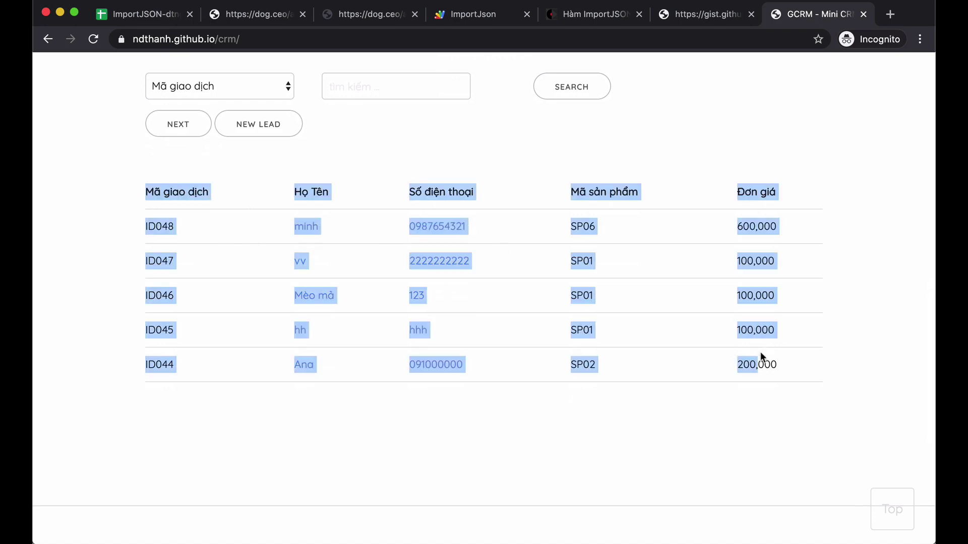
left_click_drag(137, 192, 823, 400)
left_click(824, 400)
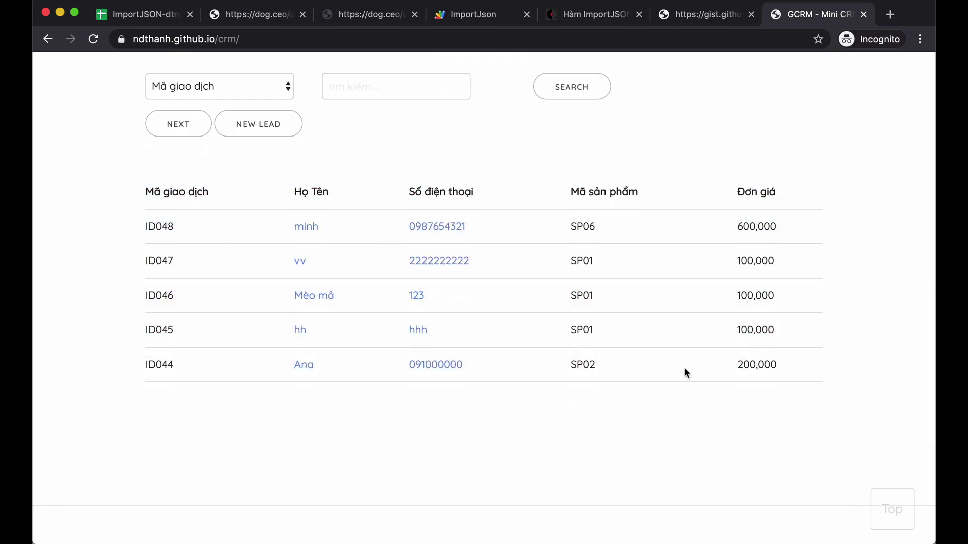
scroll(684, 367, "up", 4)
- Open DevTools on the CRM page and record its Fetch/XHR requests in the Network panel
right_click(188, 165)
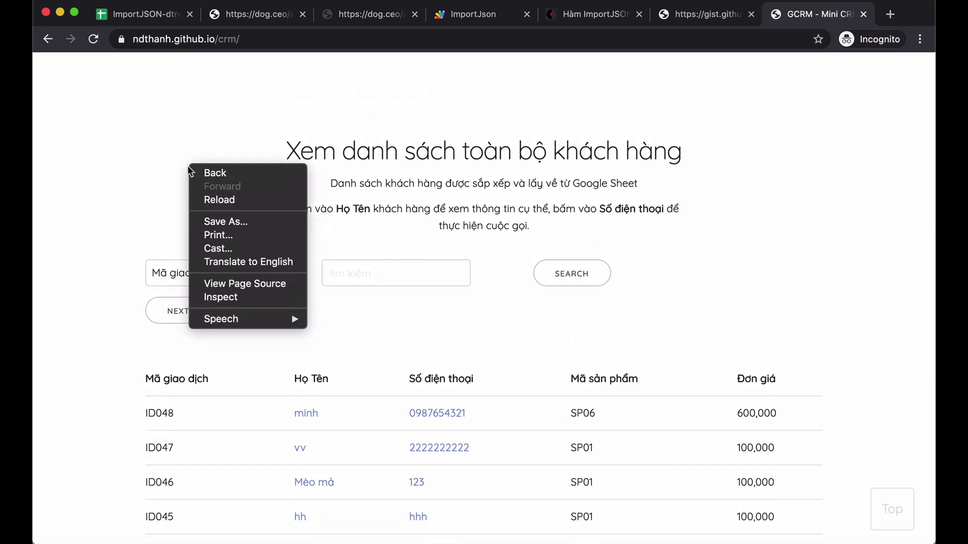
left_click(250, 294)
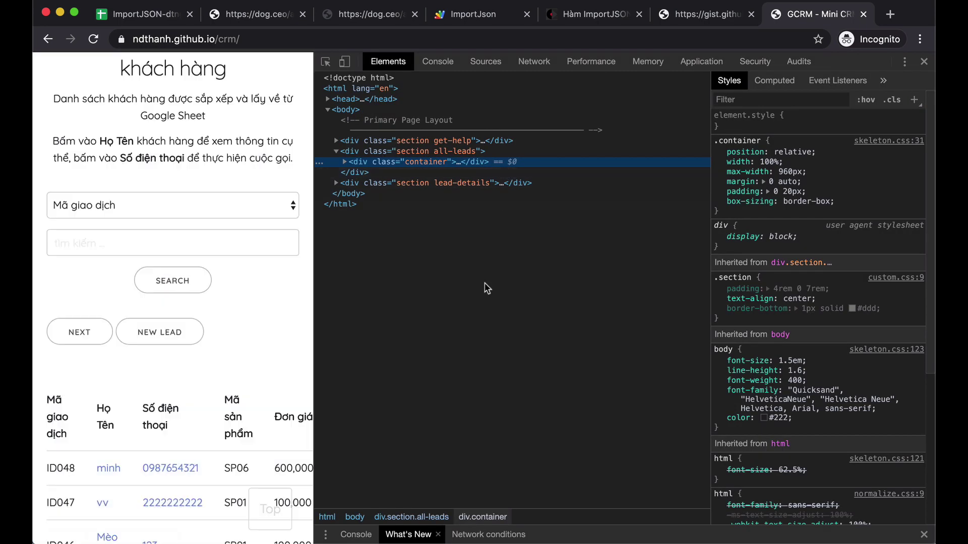
left_click(534, 65)
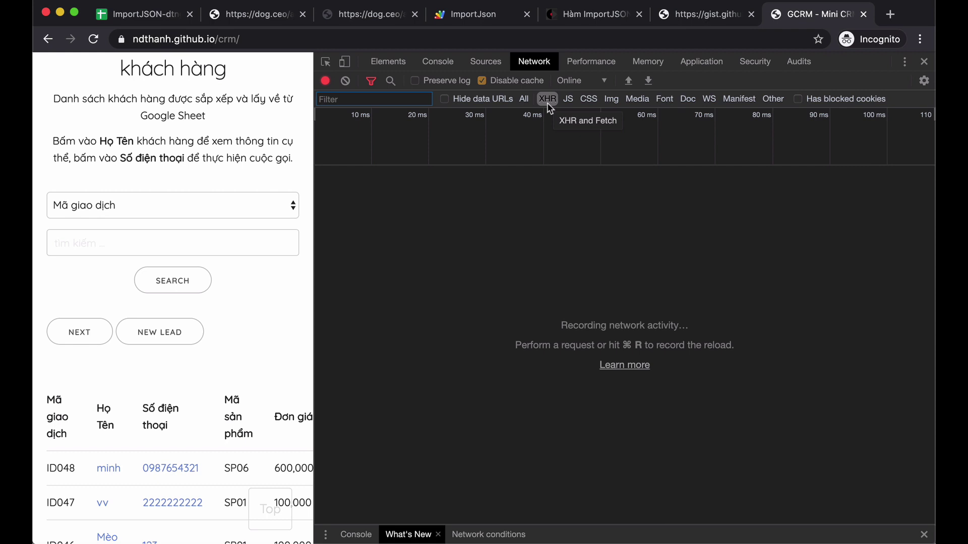
left_click(278, 39)
key("Return")
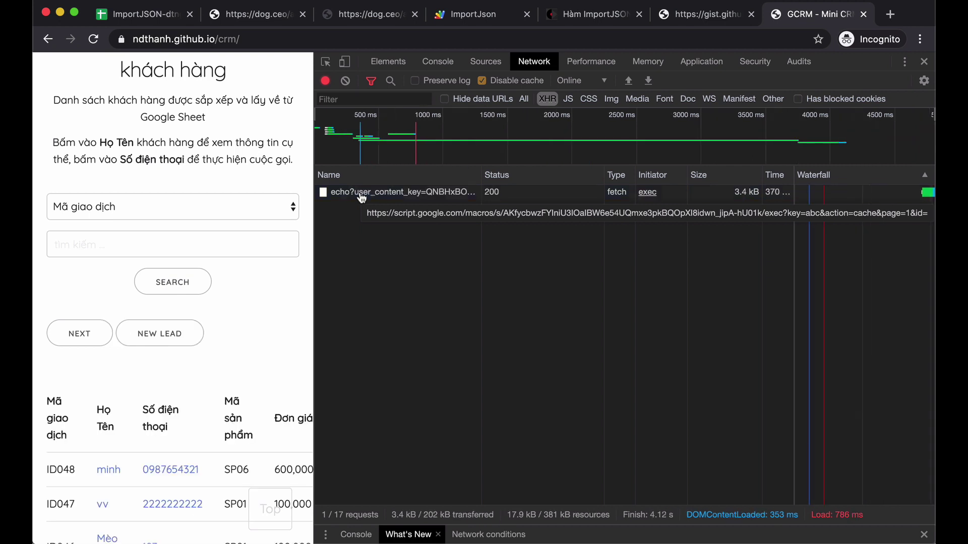
- Copy the echo?user_content_key request URL into a new incognito tab's address bar
right_click(362, 197)
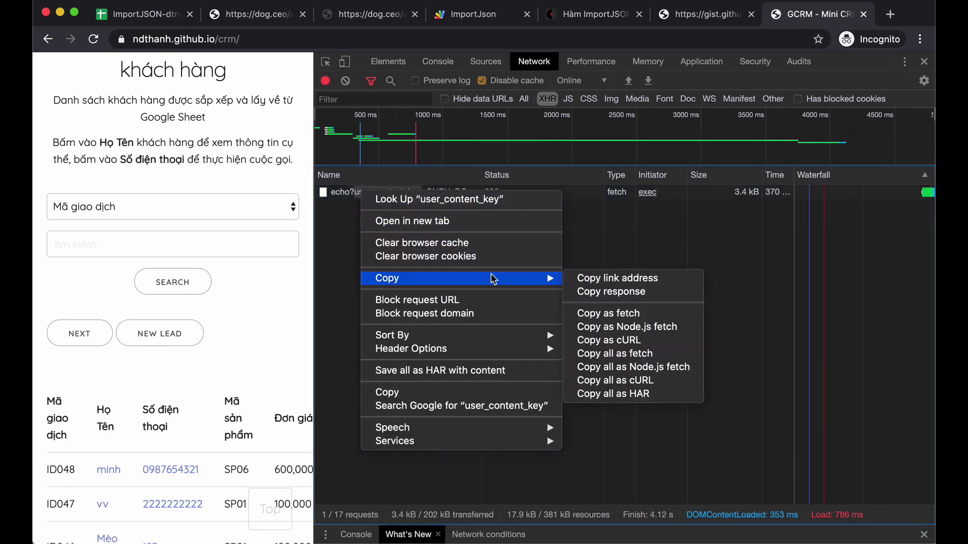
mouse_move(424, 278)
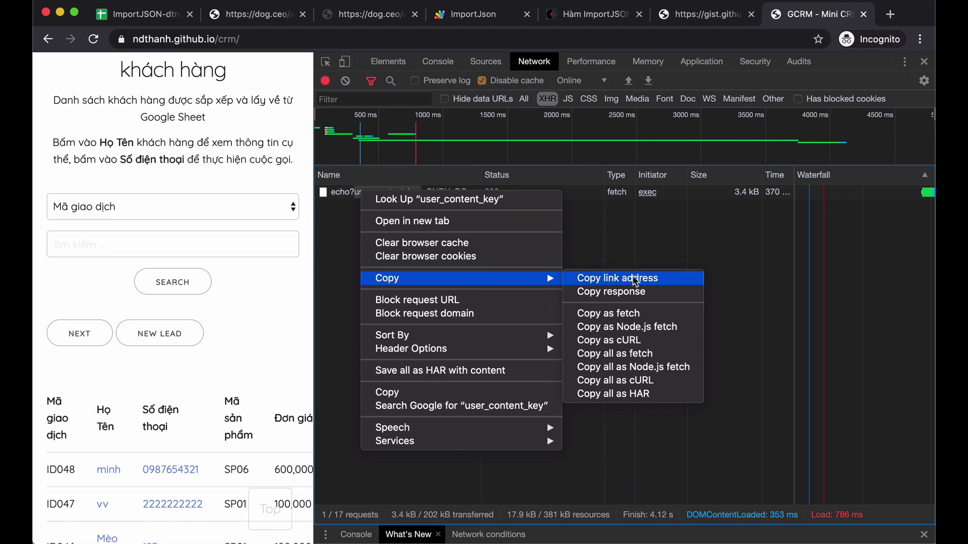
left_click(635, 279)
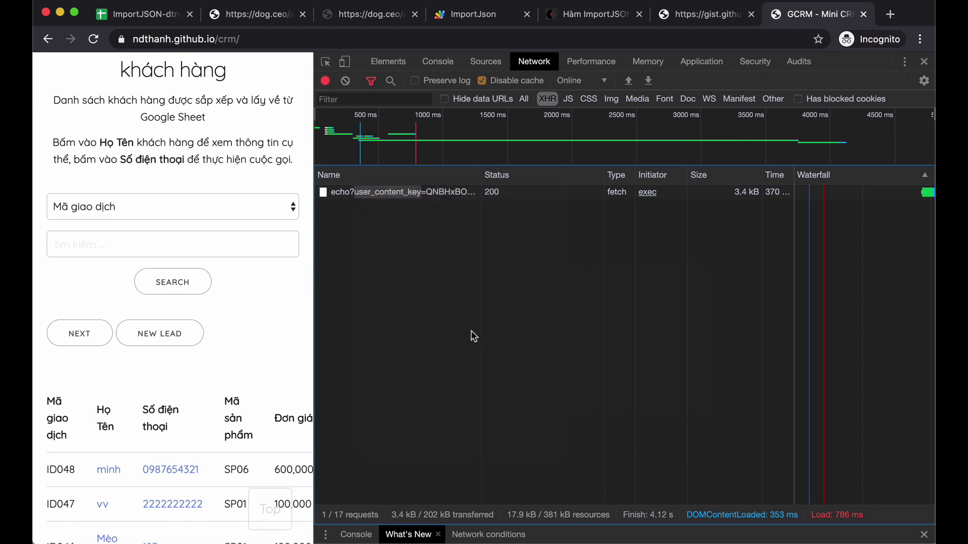
key("ctrl+t")
key("ctrl+v")
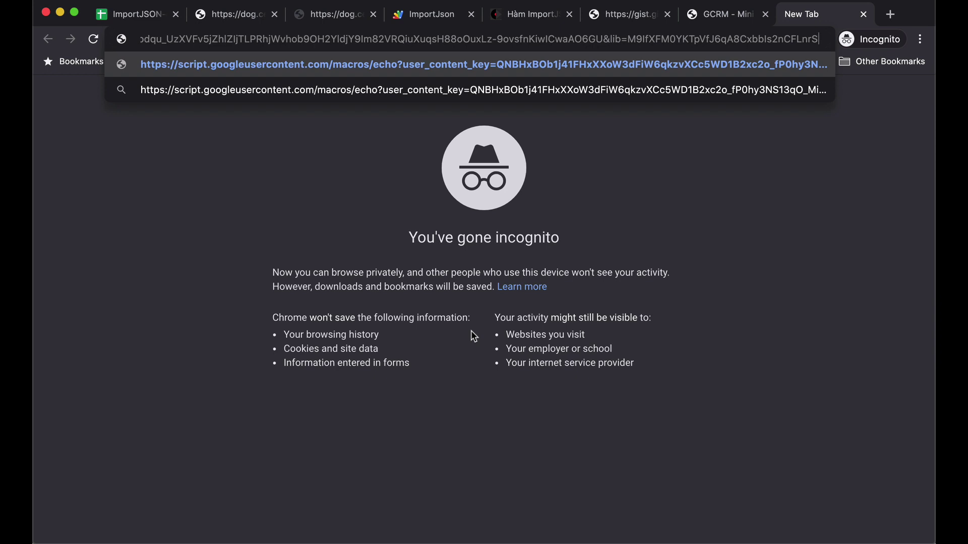
- Load the echo URL's raw JSON (status success, CRM records) and select all its text
key("Return")
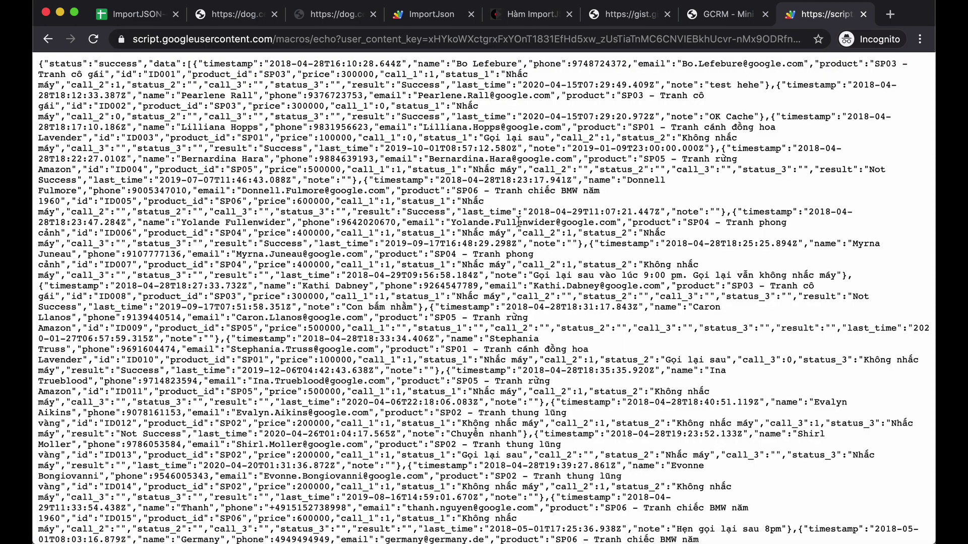
scroll(370, 220, "down", 5)
scroll(370, 220, "up", 5)
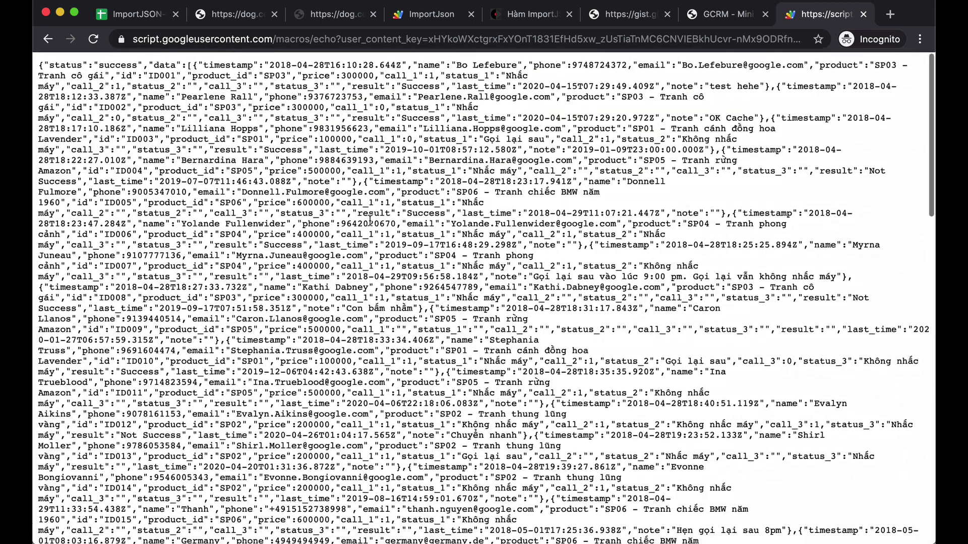
key("ctrl+l")
left_click(392, 188)
key("ctrl+a")
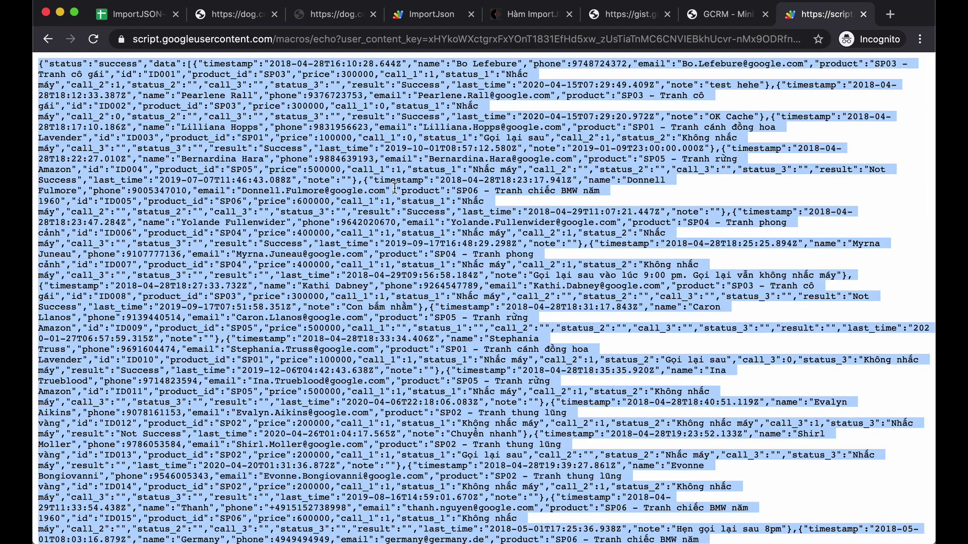
key("ctrl+t")
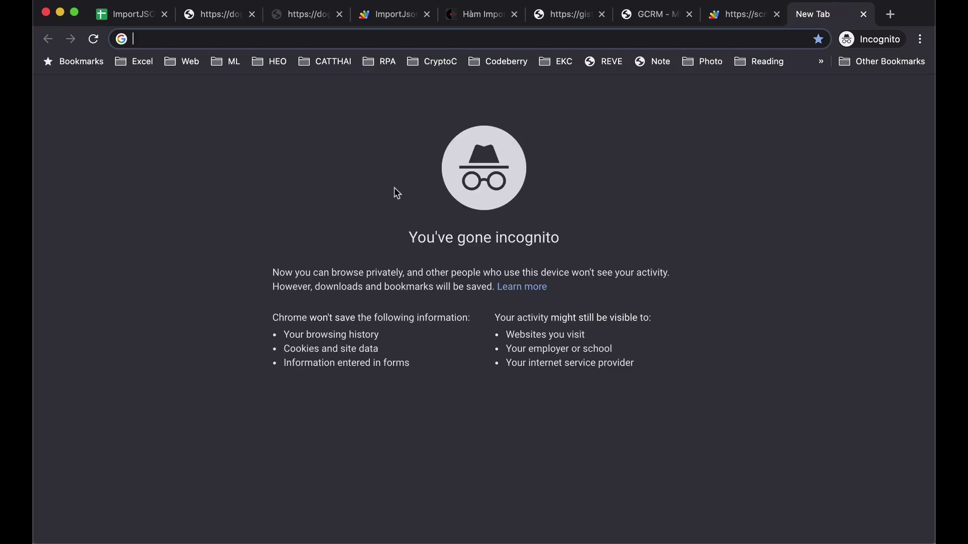
- Search for 'json beautifier' and open the JSON Formatter & Validator site
type("json ")
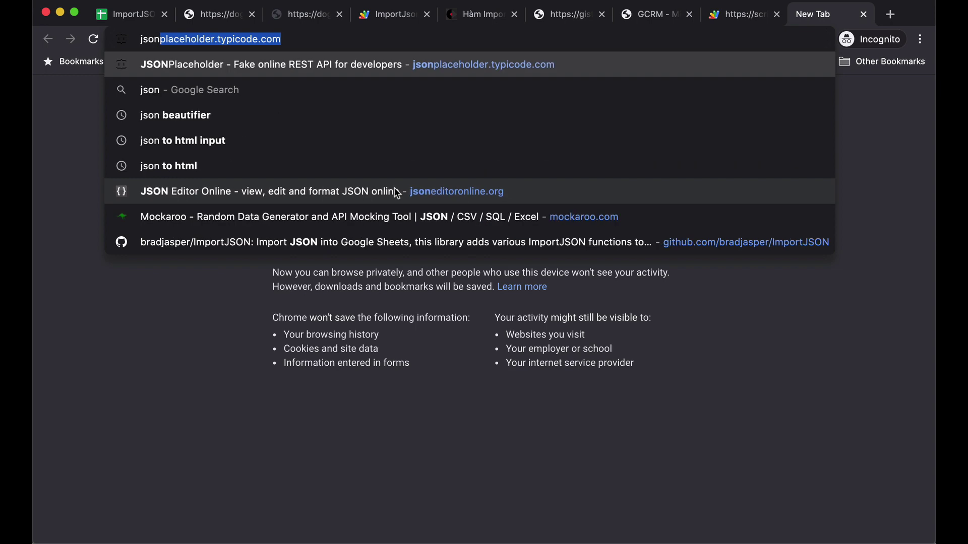
type("beu")
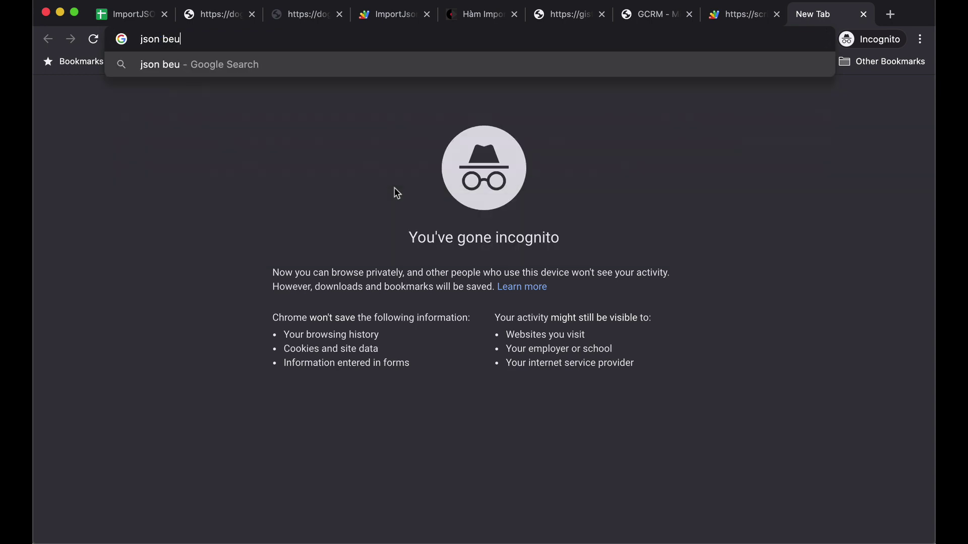
key("BackSpace")
key("Down")
key("Return")
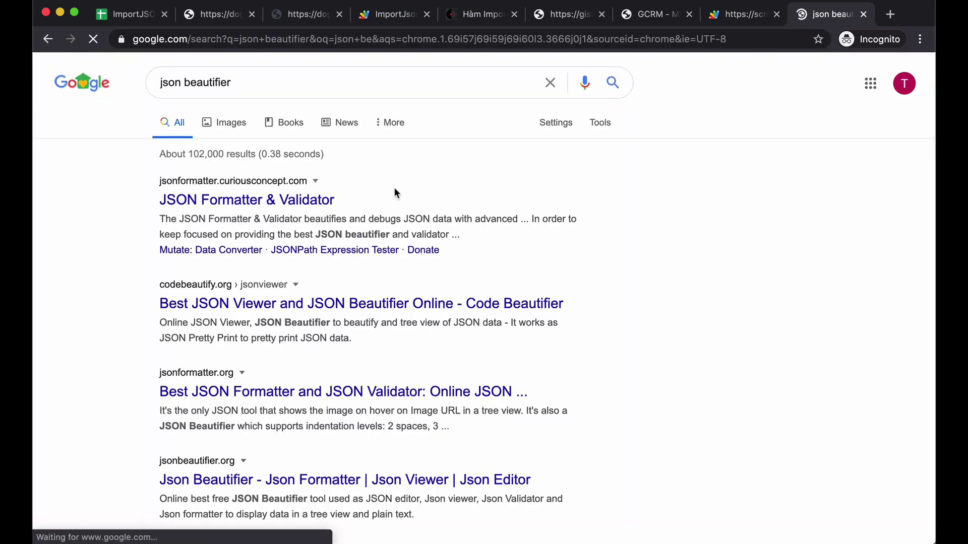
left_click(286, 222)
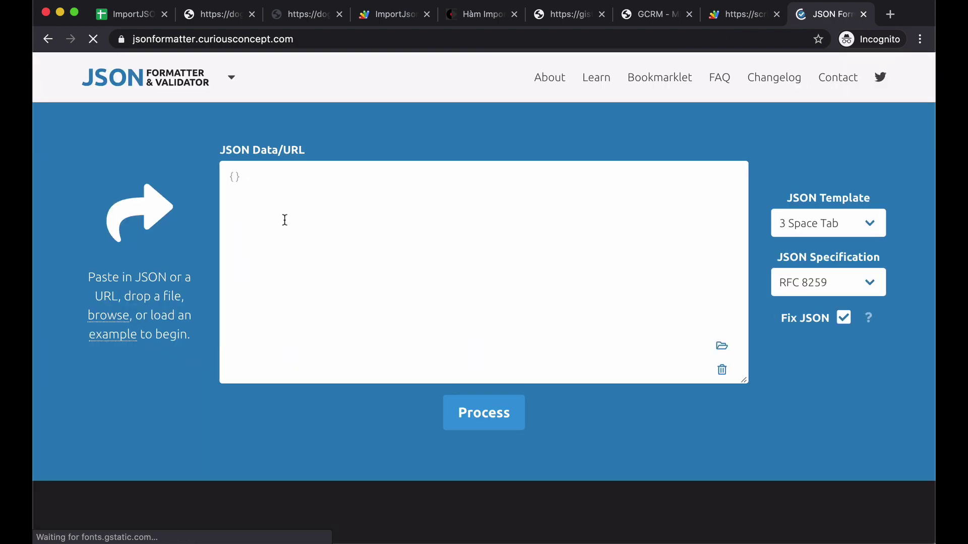
- Paste the CRM JSON, process it, and review the valid (RFC 8259) indented tree
key("ctrl+v")
scroll(361, 219, "up", 5)
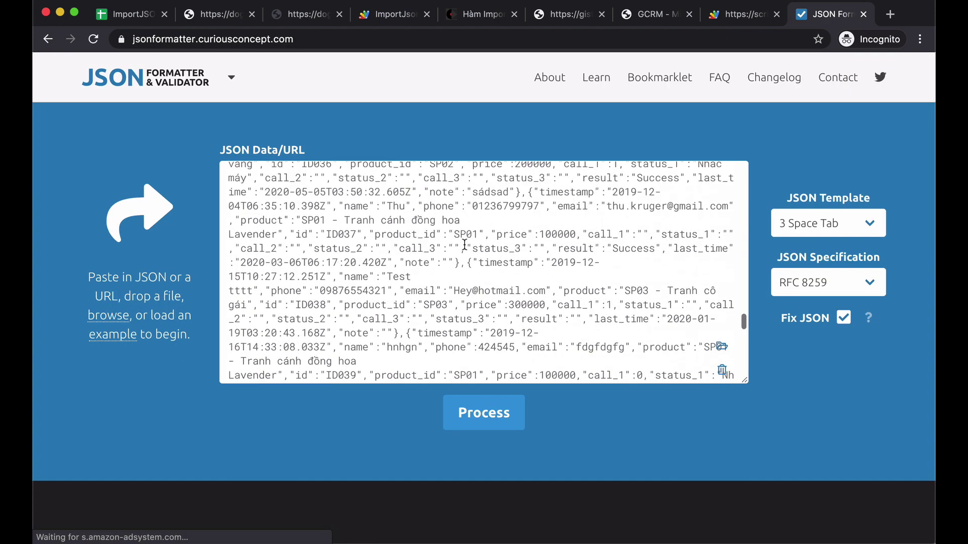
scroll(362, 219, "up", 5)
left_click(489, 413)
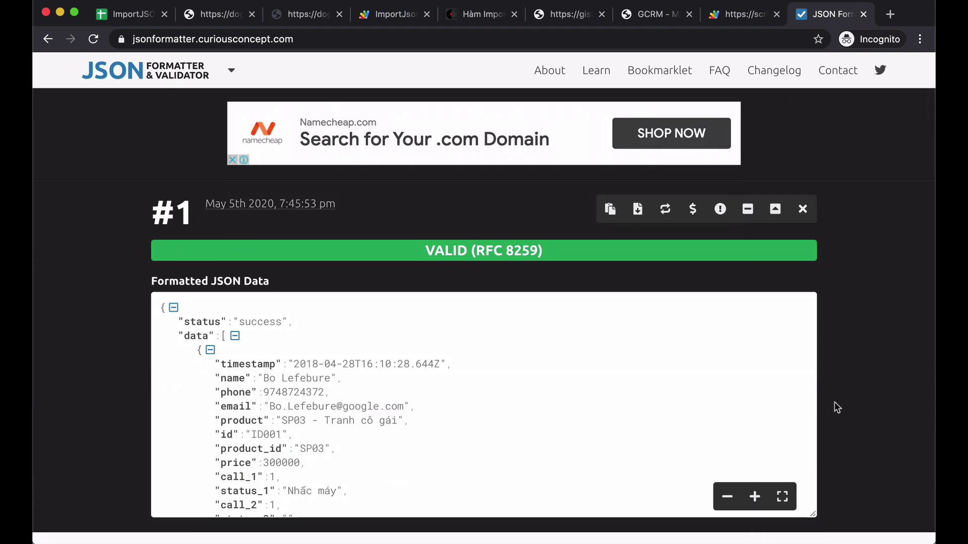
scroll(833, 401, "down", 3)
scroll(806, 378, "down", 1)
scroll(525, 334, "down", 2)
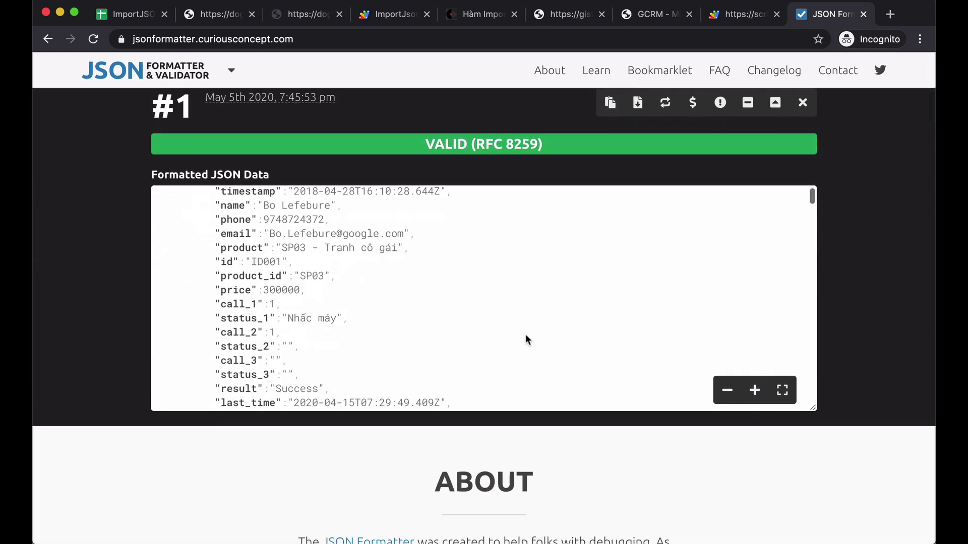
scroll(525, 334, "down", 5)
scroll(525, 334, "down", 5)
scroll(525, 334, "down", 5)
scroll(525, 335, "down", 5)
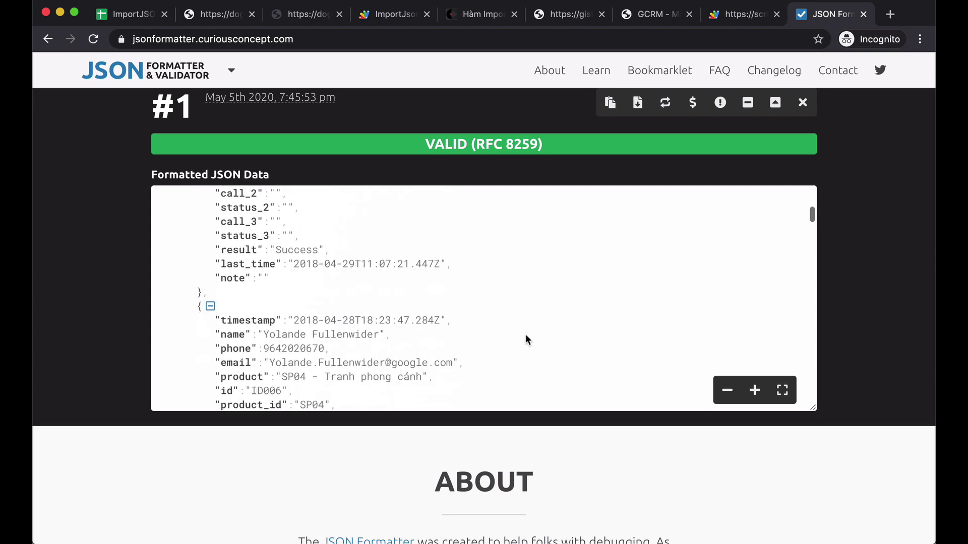
scroll(525, 334, "down", 5)
scroll(525, 334, "down", 5)
scroll(525, 334, "down", 3)
scroll(525, 334, "up", 15)
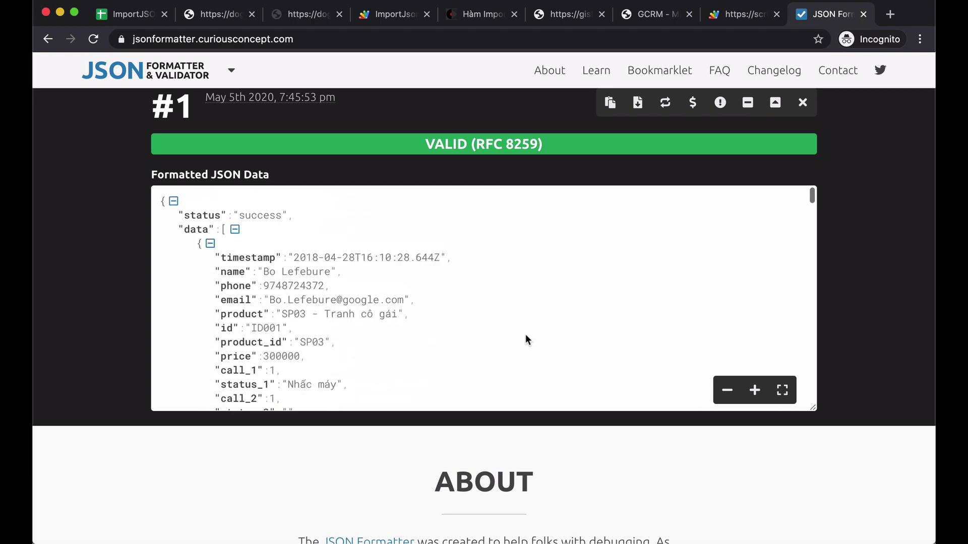
scroll(525, 334, "up", 1)
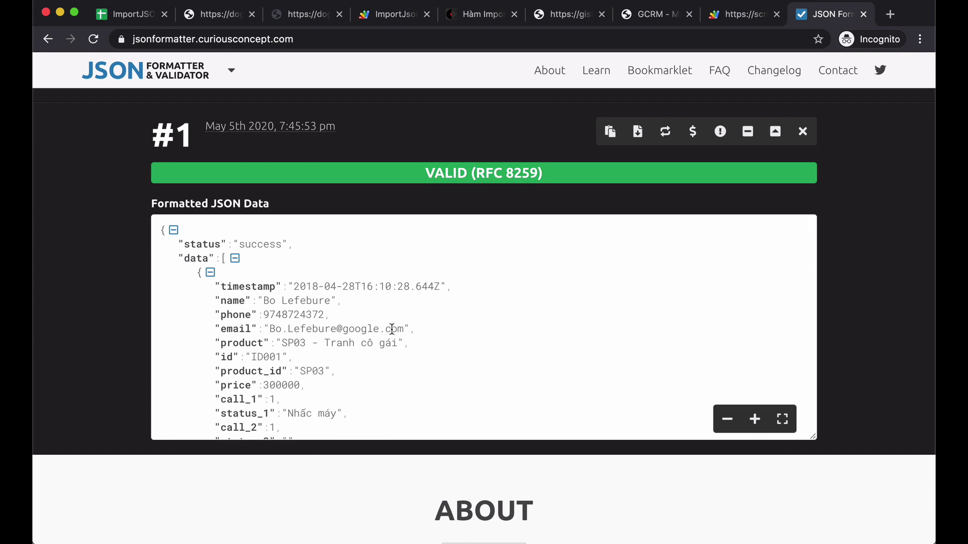
scroll(322, 328, "down", 5)
scroll(322, 302, "up", 5)
- Enter =ImportJSON(B1,"","") in Sheet2 cell A3
left_click(132, 19)
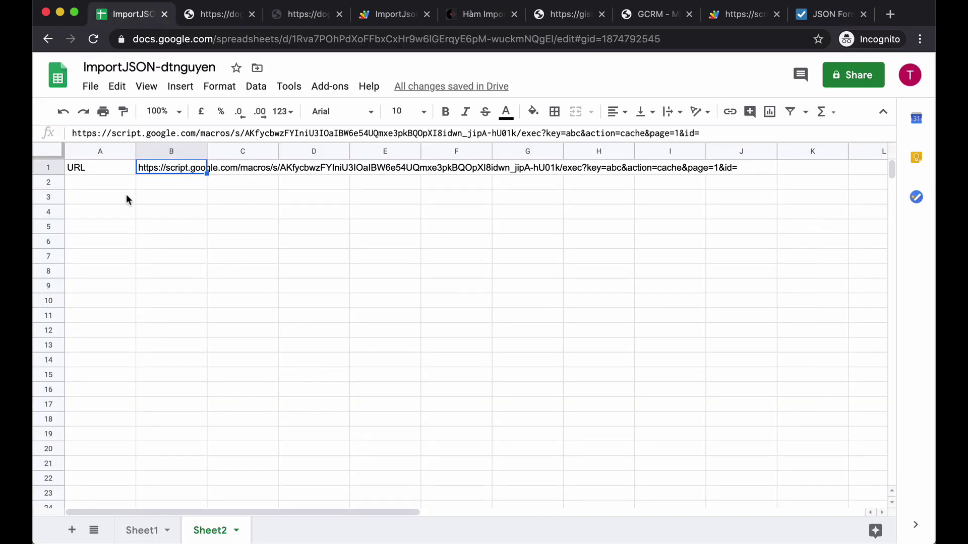
left_click(101, 197)
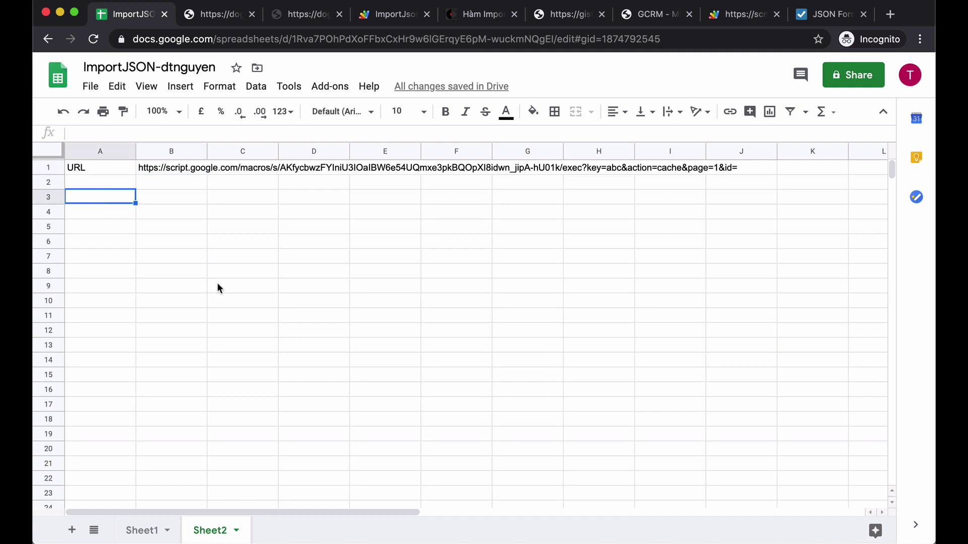
type("=impor")
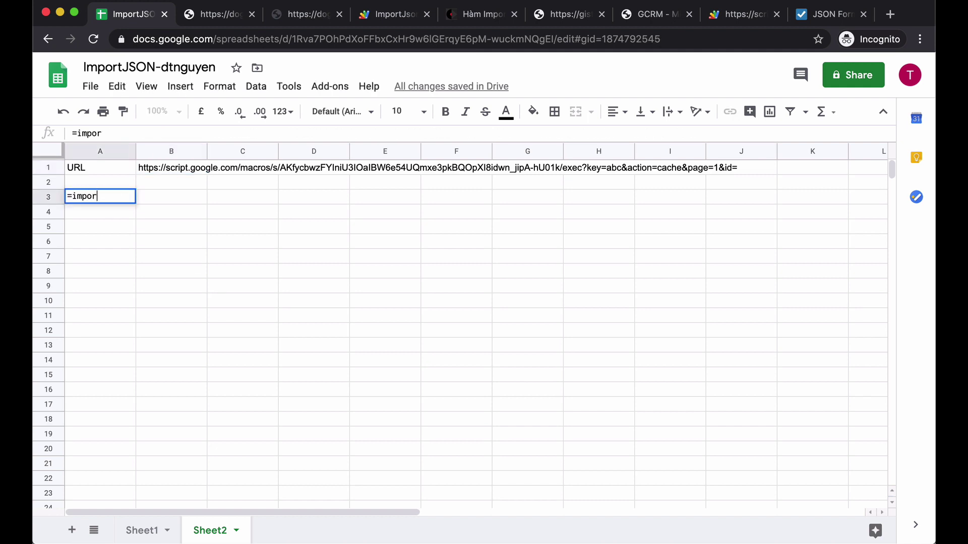
type("tjson")
key("Tab")
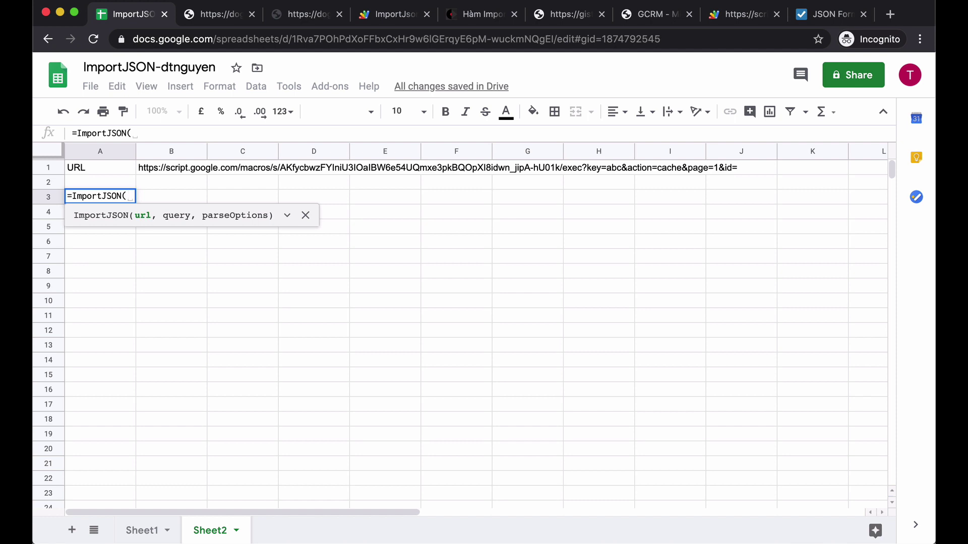
type("b1")
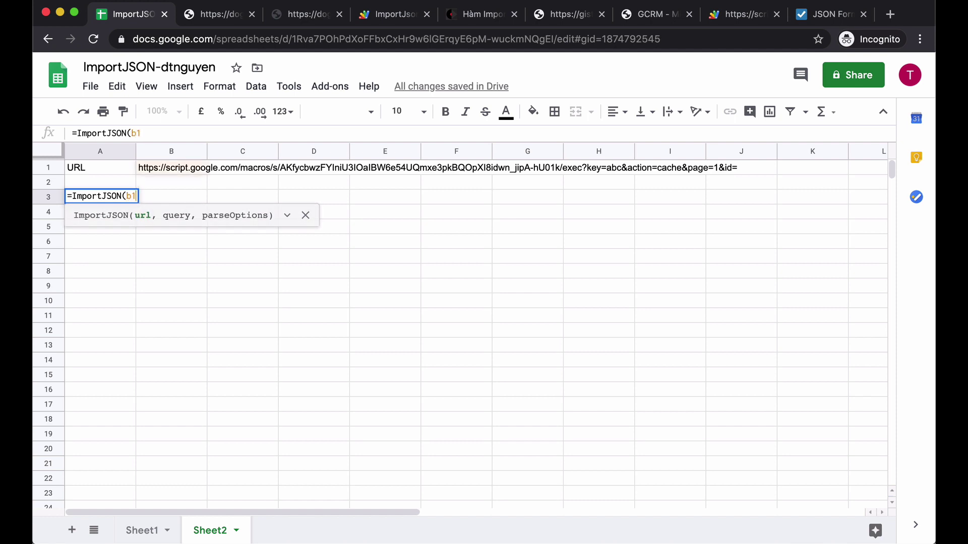
type(")")
key("BackSpace")
type(",")
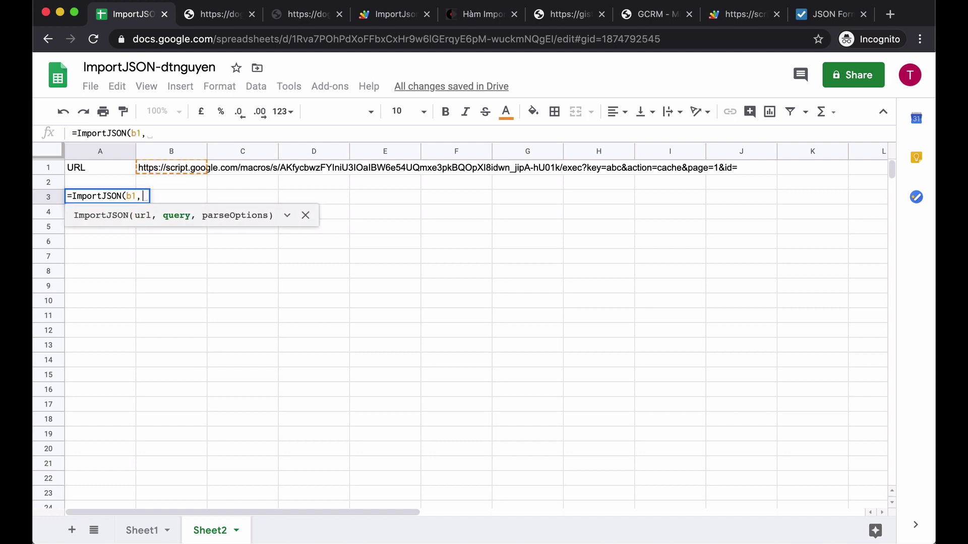
type("\"\",\"\"")
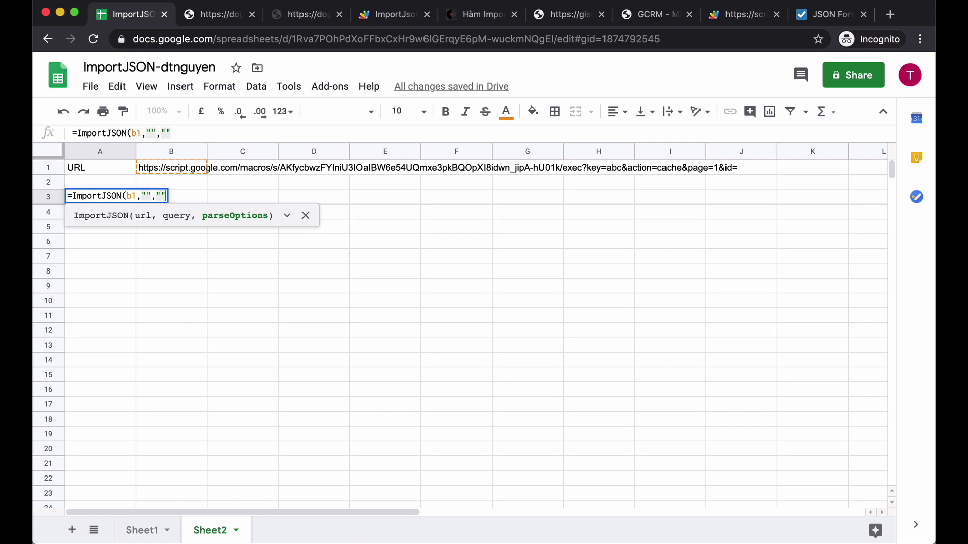
type(")")
key("Return")
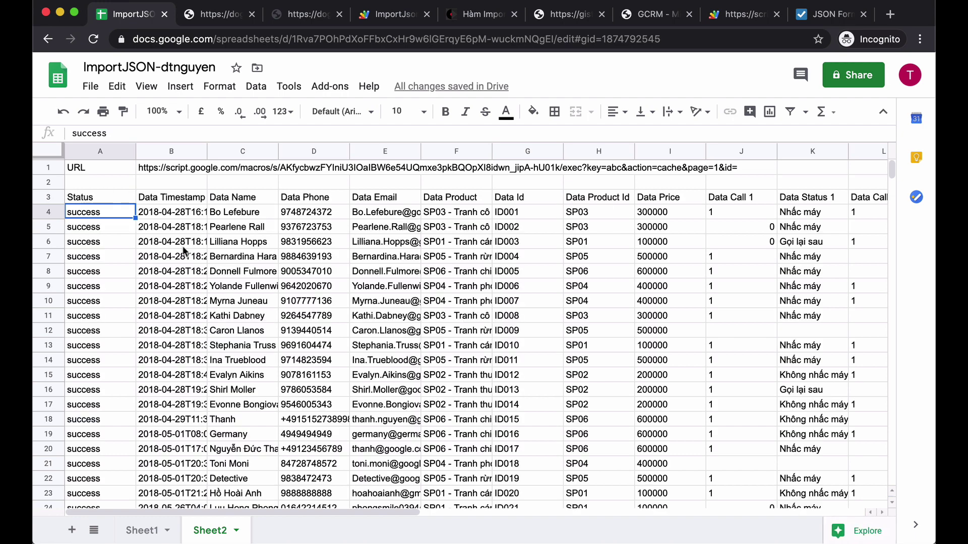
- Check the A3 formula and the imported Status values under the Status and Data headers
left_click(103, 198)
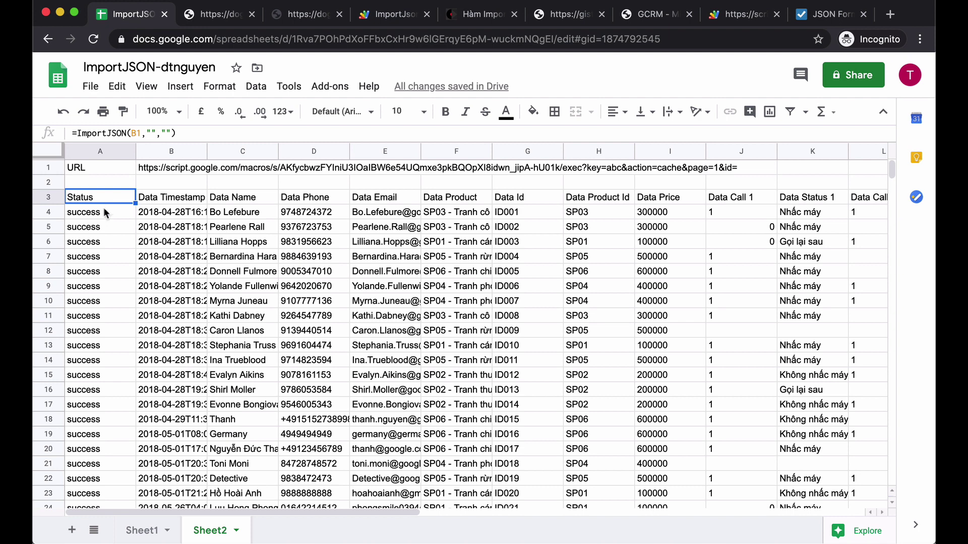
left_click(107, 210)
left_click(107, 227)
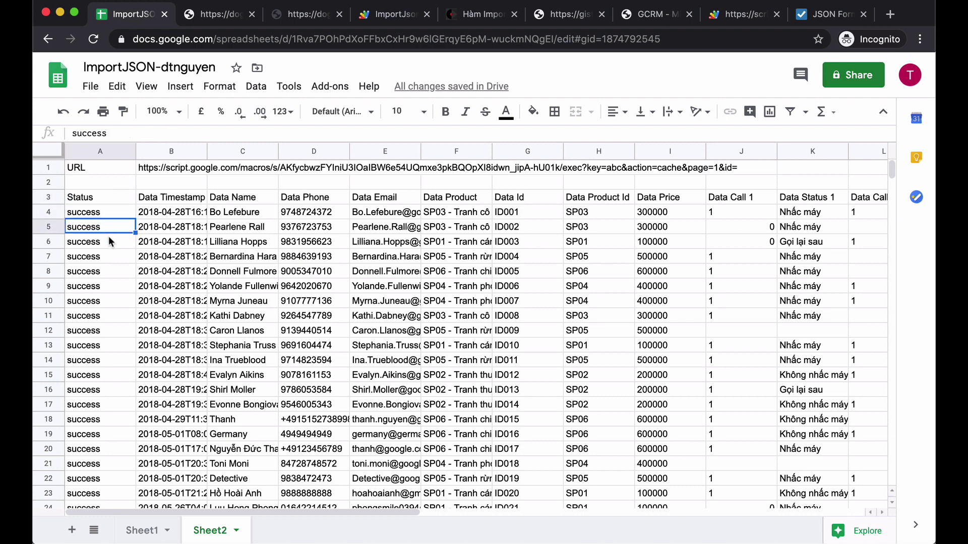
left_click(108, 236)
- Highlight the top-level "status" and "data" keys in the formatted JSON, then return to Sheet2
left_click(824, 15)
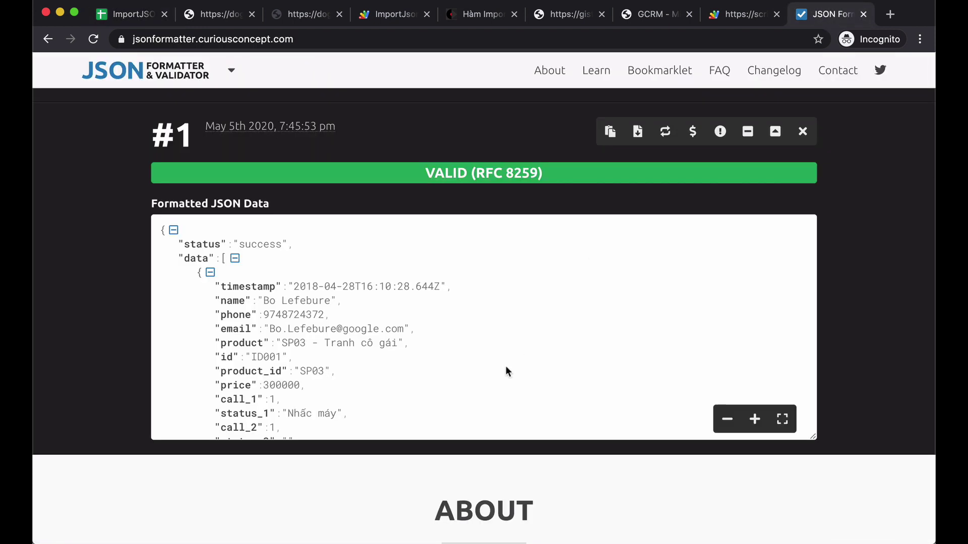
double_click(179, 244)
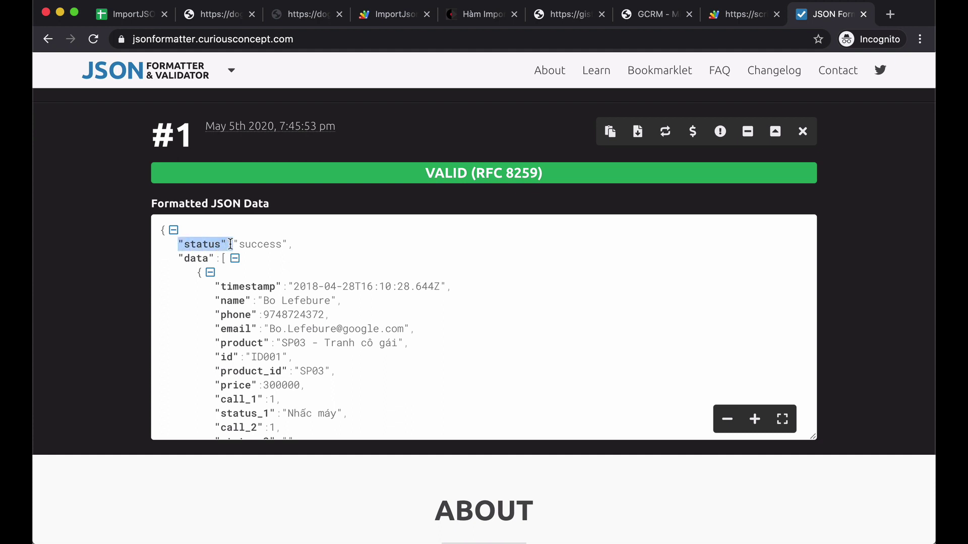
mouse_move(178, 244)
left_mouse_down()
mouse_move(227, 244)
mouse_move(216, 259)
left_mouse_up()
left_click(214, 261)
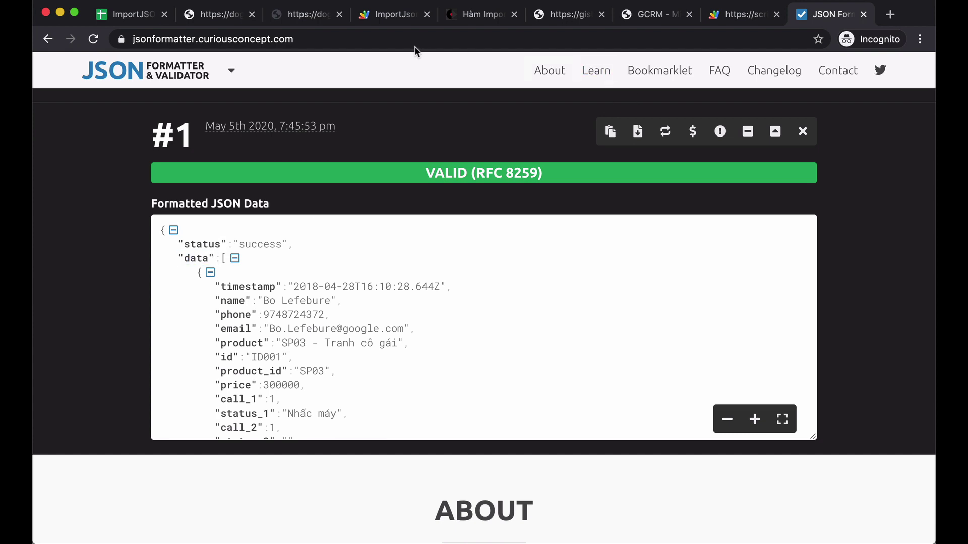
left_click(126, 12)
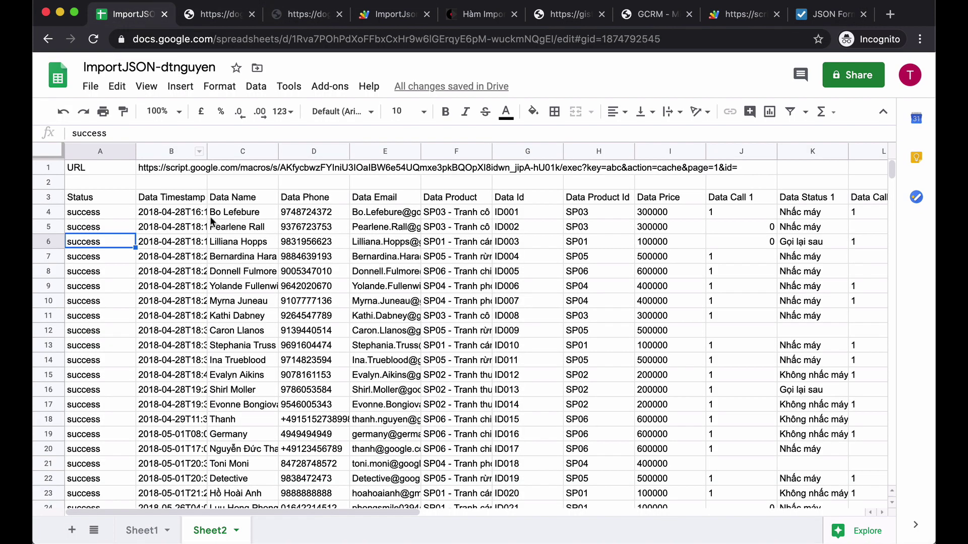
- Compare the Data Timestamp and Data Name headers and B4's timestamp with the formatted JSON
left_click(161, 199)
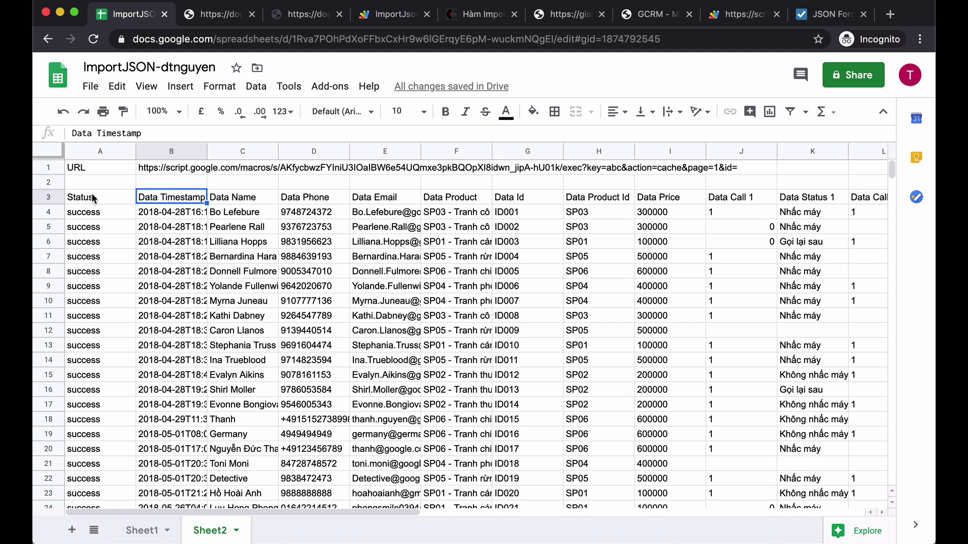
left_click(226, 198)
left_click(173, 216)
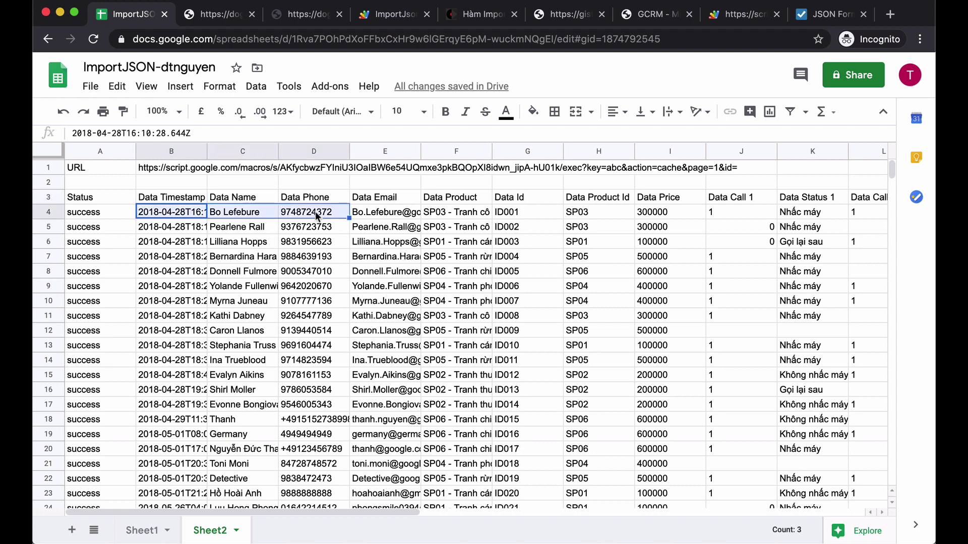
left_click(829, 15)
- Collapse the first five data records in the JSON tree, then go back to Sheet2
scroll(359, 283, "down", 3)
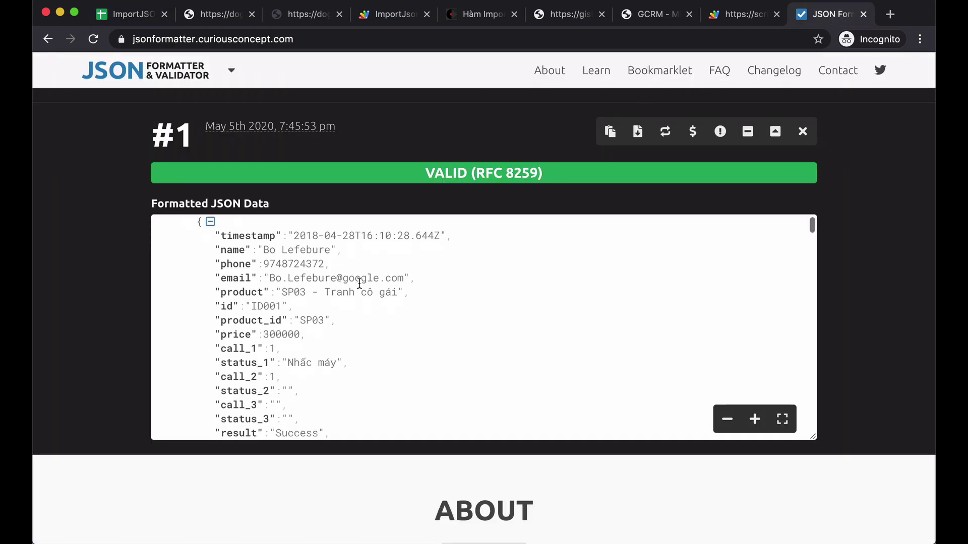
scroll(302, 280, "up", 2)
left_click(210, 253)
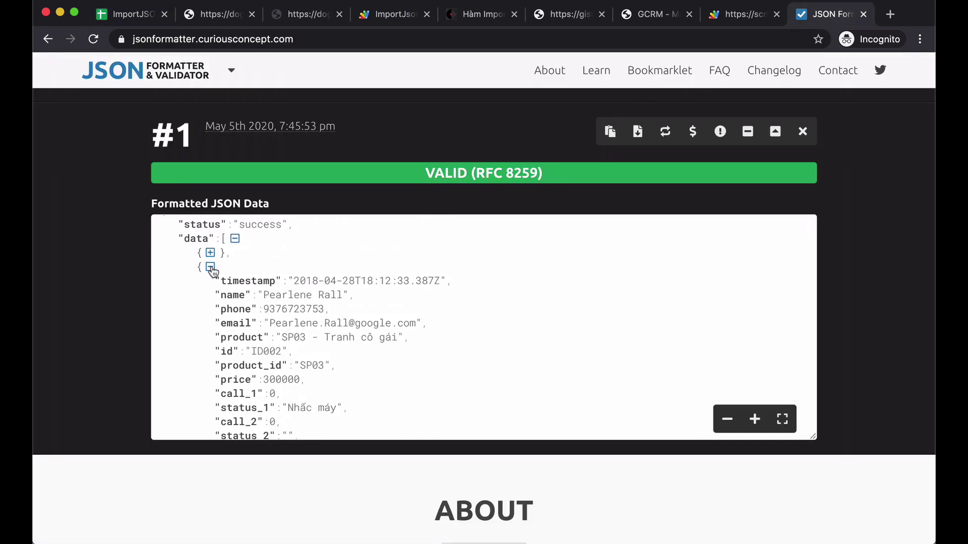
left_click(210, 268)
left_click(210, 281)
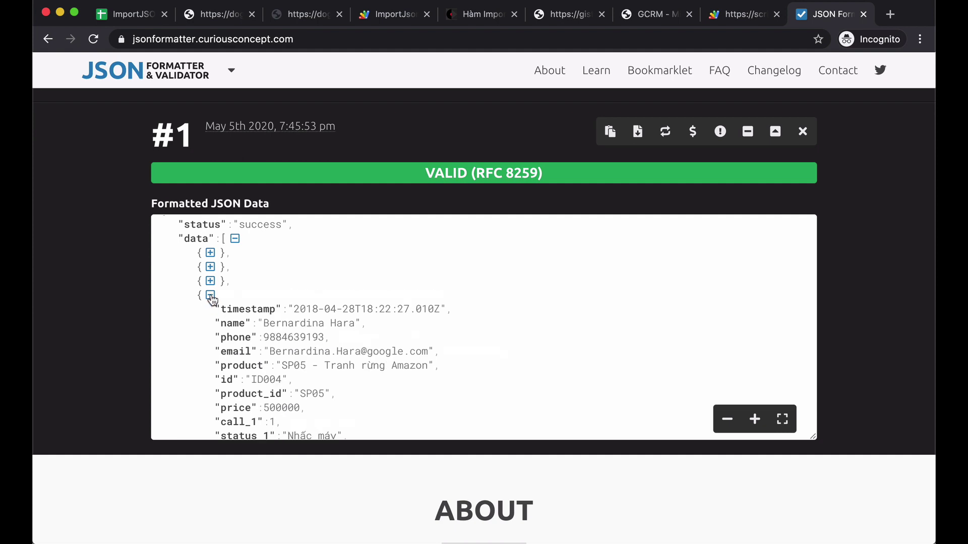
left_click(210, 295)
left_click(210, 310)
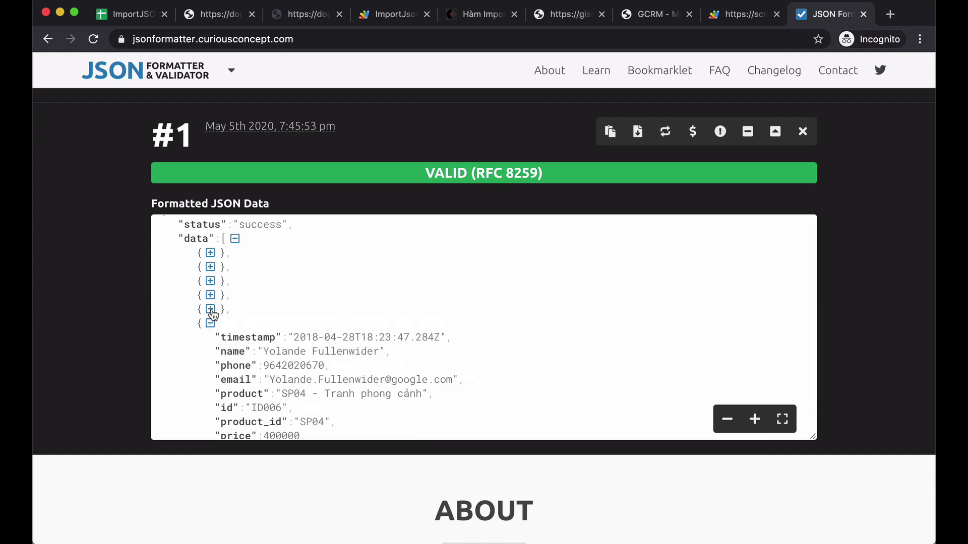
left_click(135, 14)
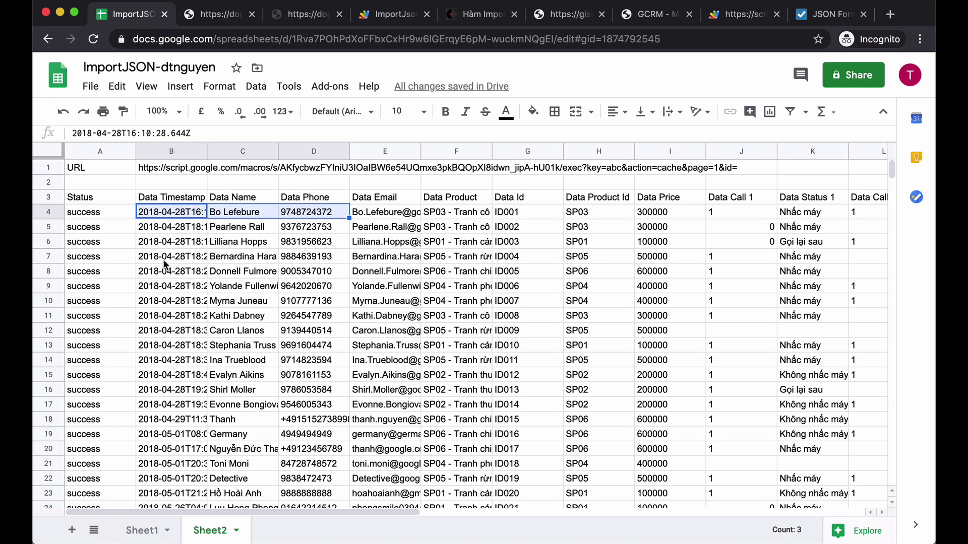
left_click(97, 200)
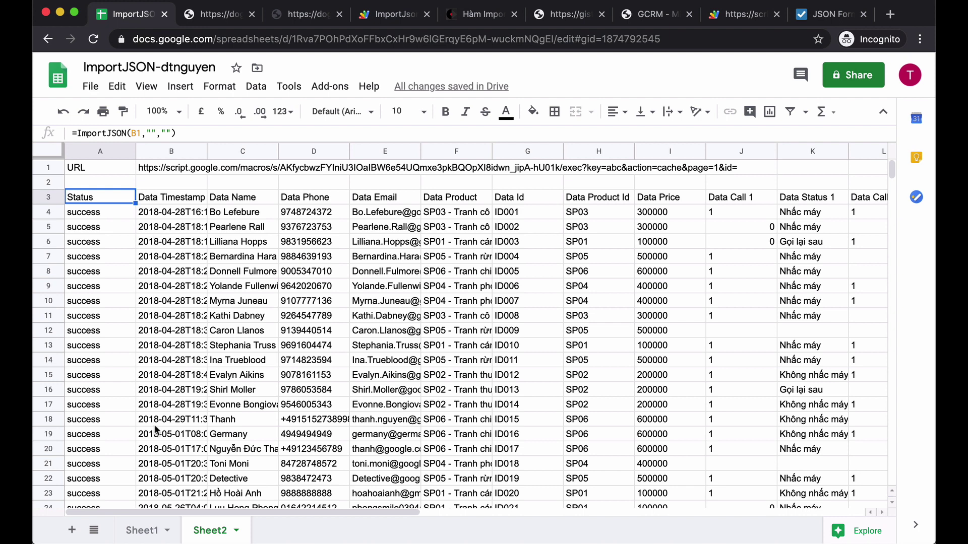
left_click(142, 530)
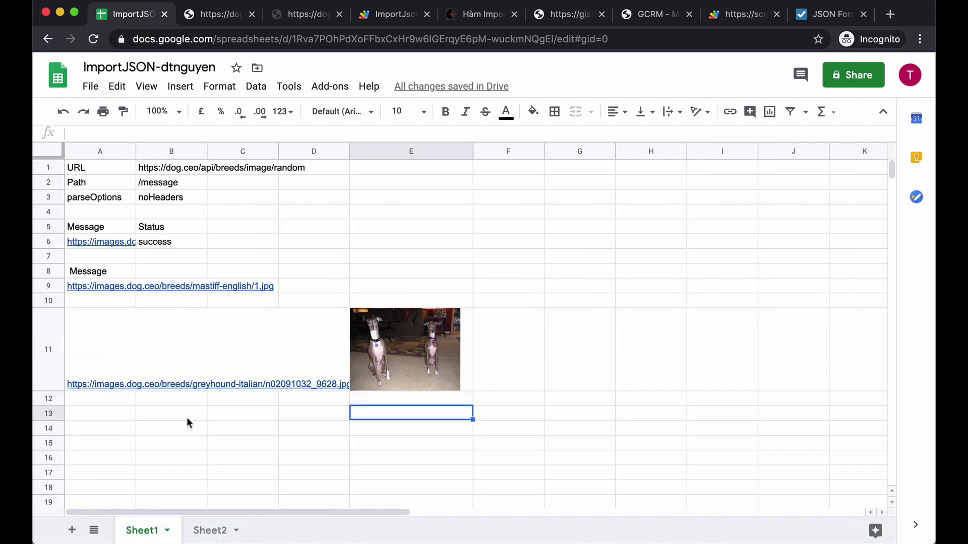
left_click(209, 530)
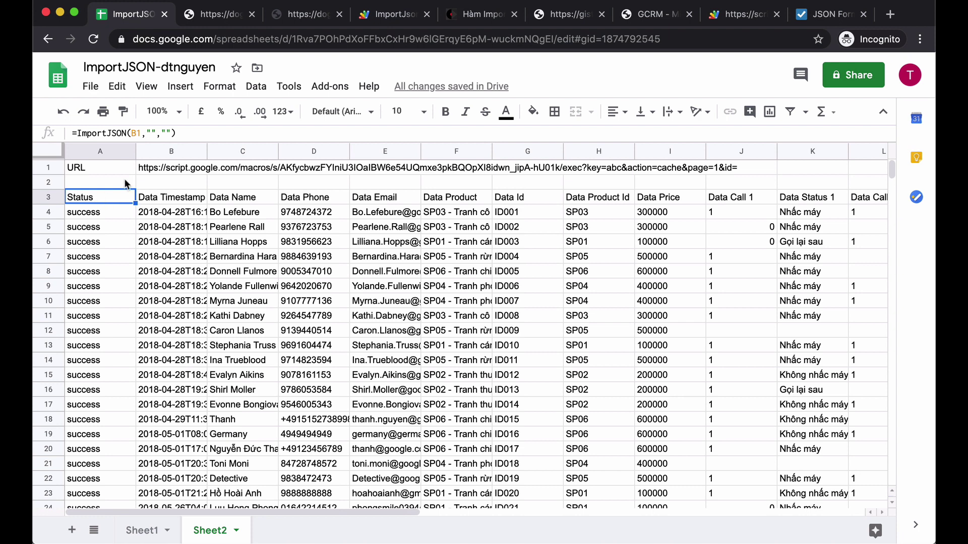
mouse_move(212, 168)
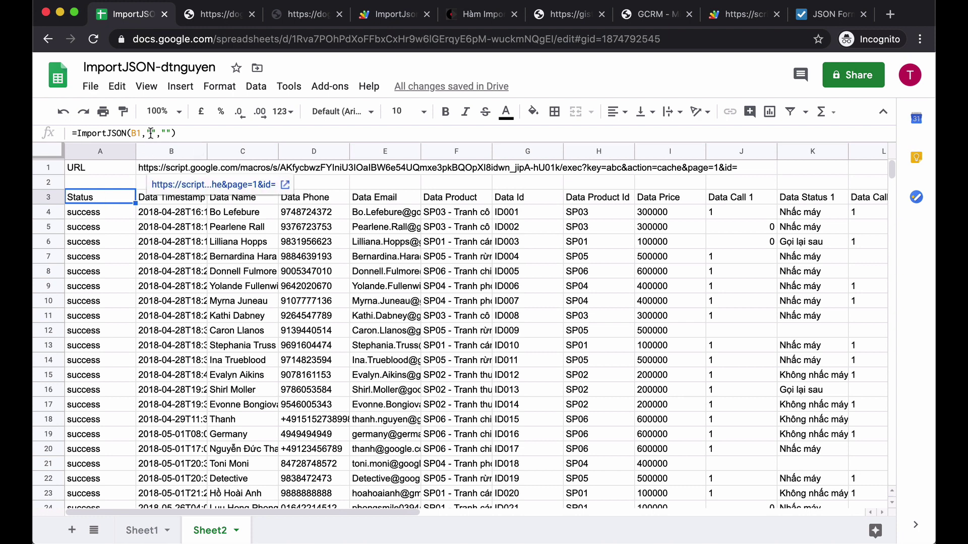
- Change the query to /data and verify headers Timestamp, Name, Phone and Email in row 3
left_click(150, 133)
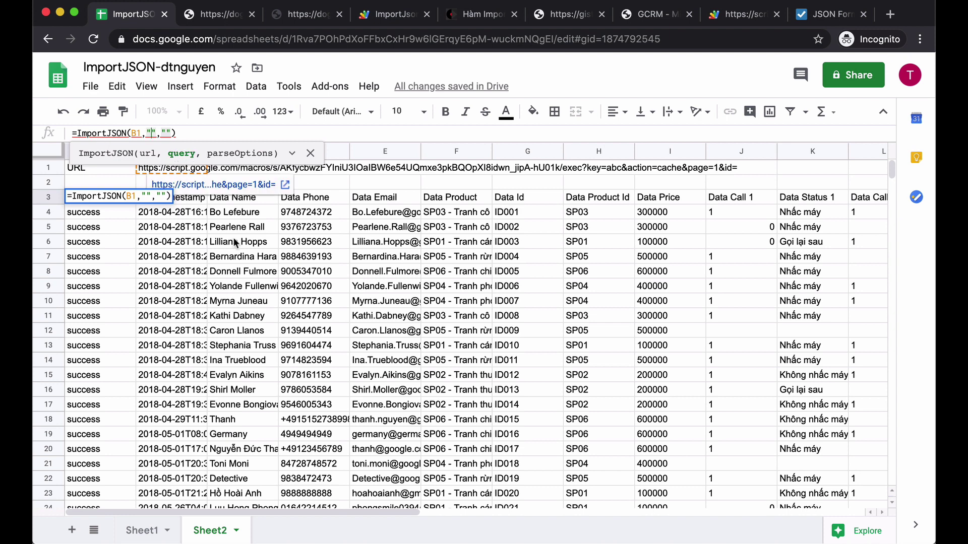
type("/data")
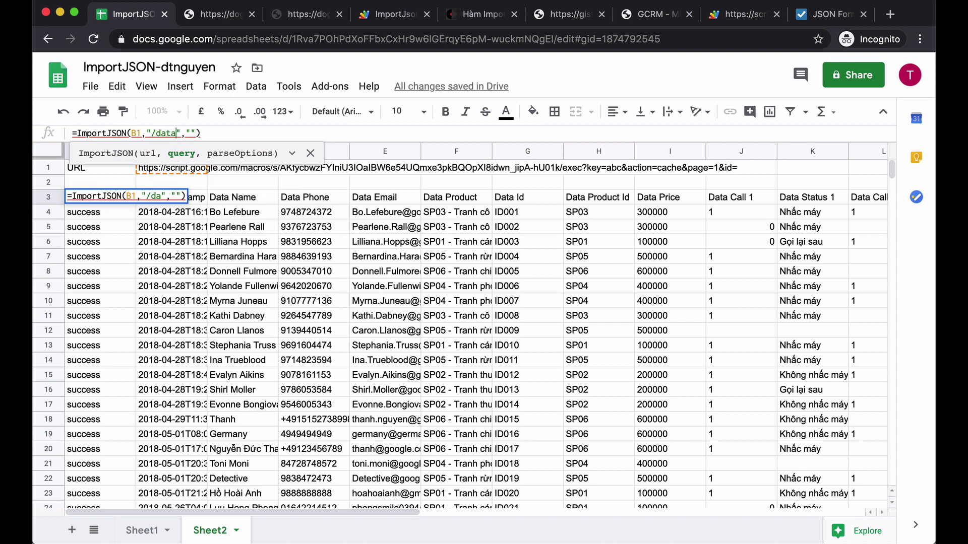
key("Return")
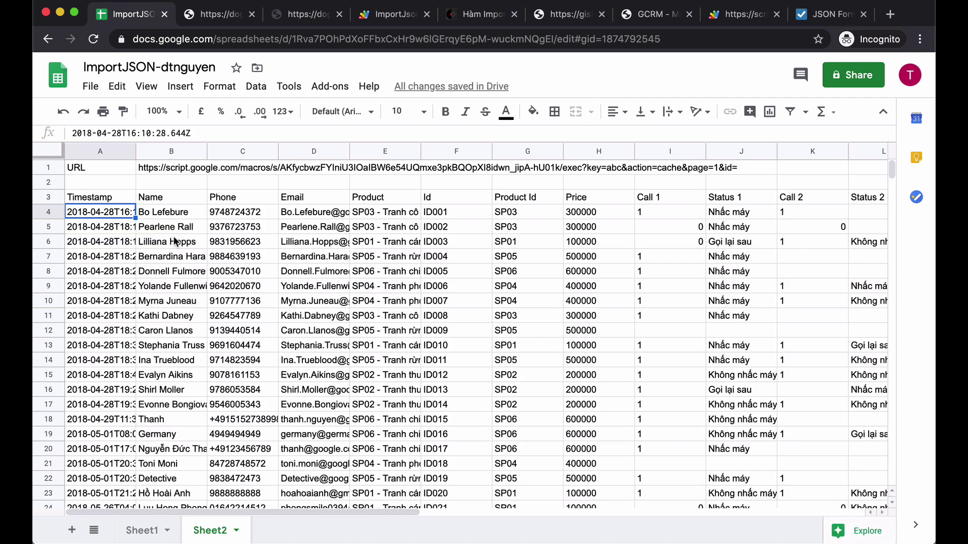
left_click(104, 198)
left_click(163, 199)
left_click(237, 196)
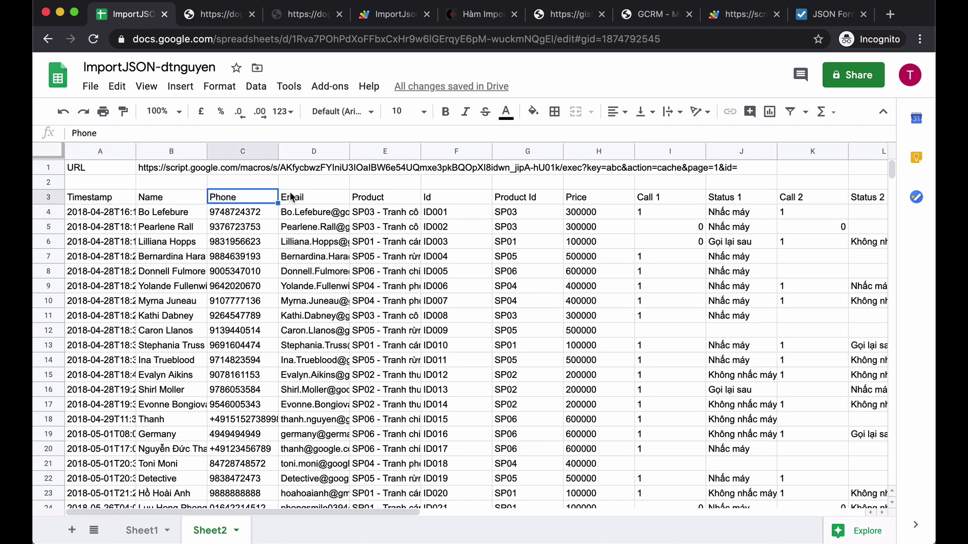
left_click(306, 197)
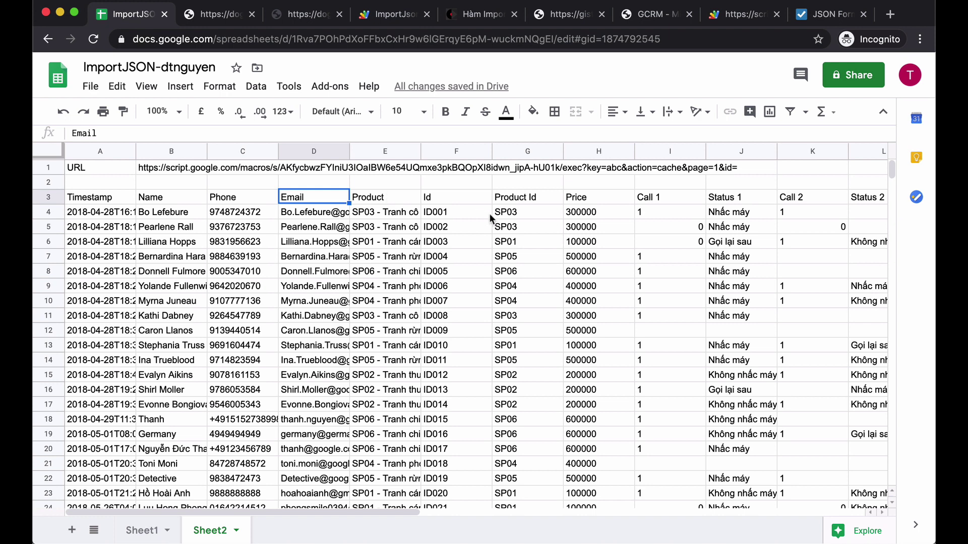
- Compare the new headers against the data record fields in the formatted JSON feed
left_click(826, 14)
scroll(360, 303, "down", 3)
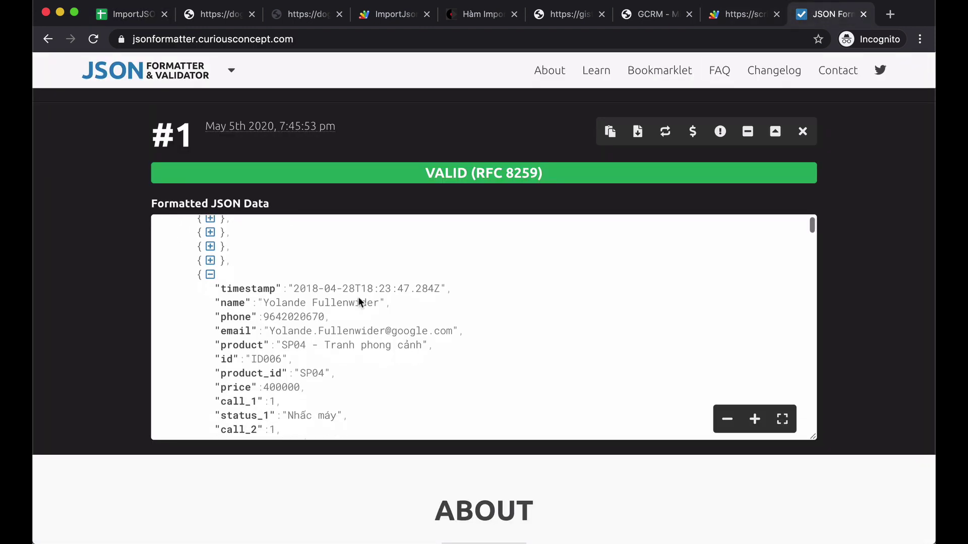
scroll(297, 327, "down", 2)
scroll(247, 302, "down", 2)
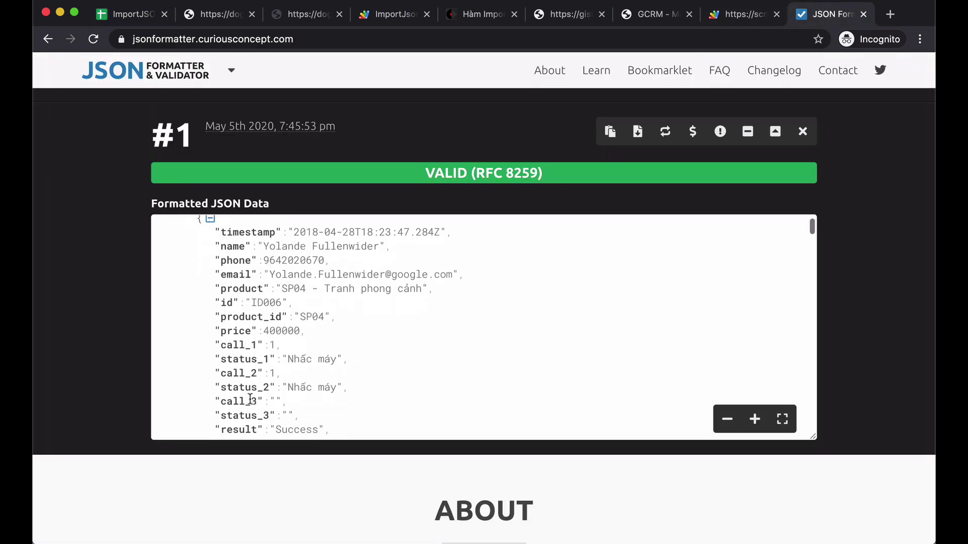
scroll(250, 353, "down", 2)
scroll(250, 353, "up", 1)
left_click(130, 15)
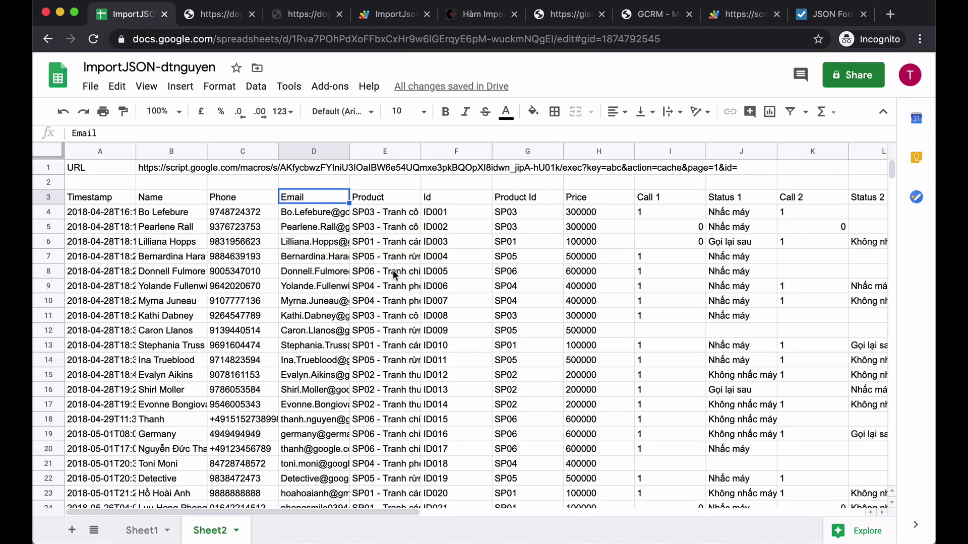
- Scan the cleaned table from Timestamp to the Note column and down its rows, then open Code.gs
key("ctrl+Right")
key("ctrl+Left")
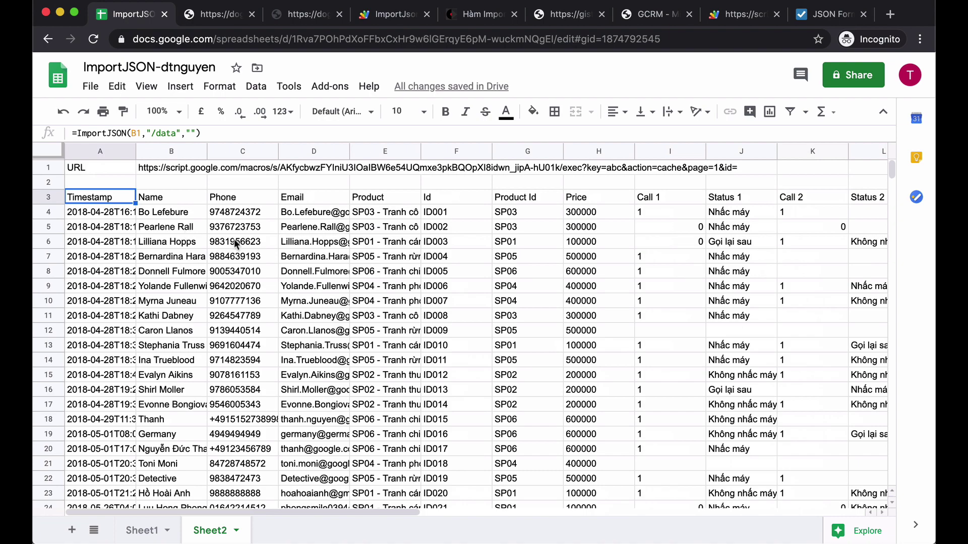
scroll(183, 273, "down", 1)
scroll(183, 274, "down", 1)
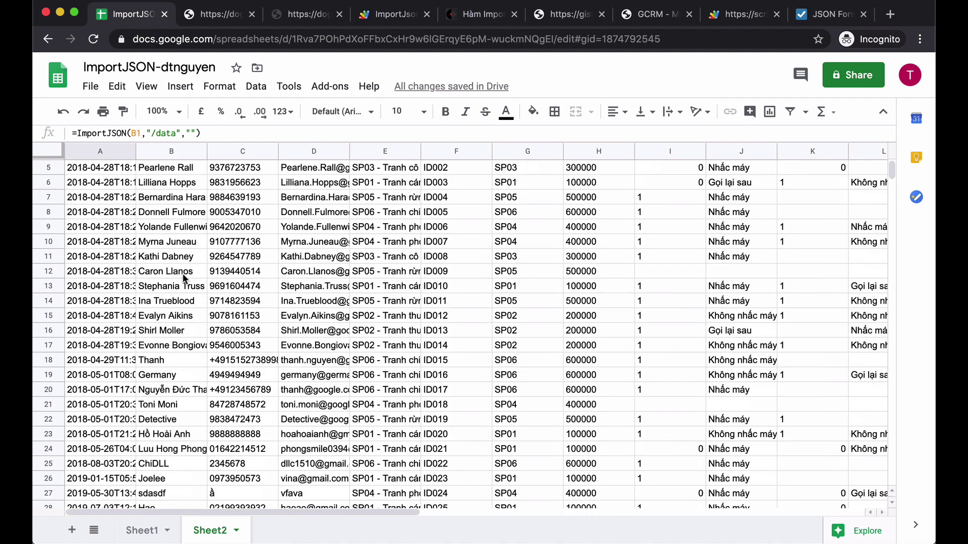
scroll(183, 273, "down", 3)
scroll(182, 273, "down", 4)
scroll(182, 273, "up", 8)
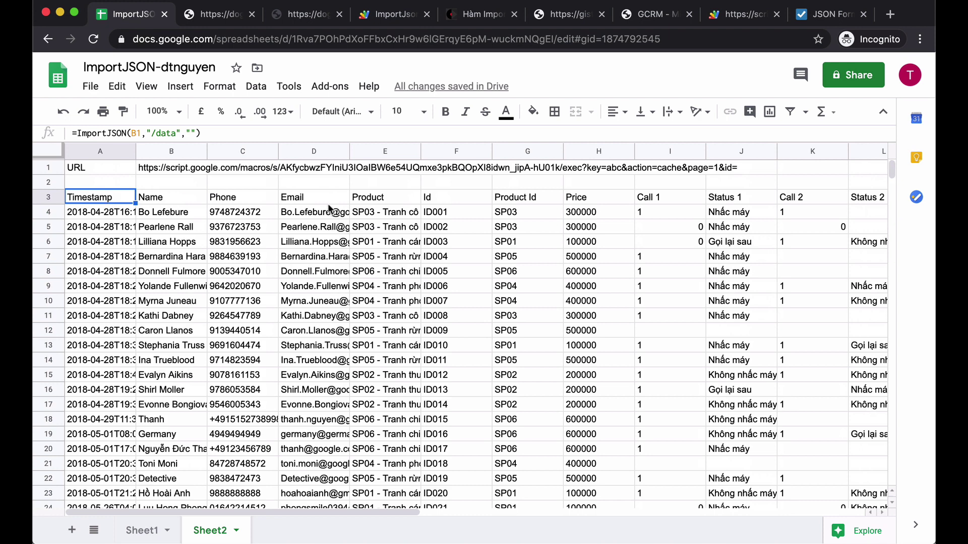
left_click(395, 15)
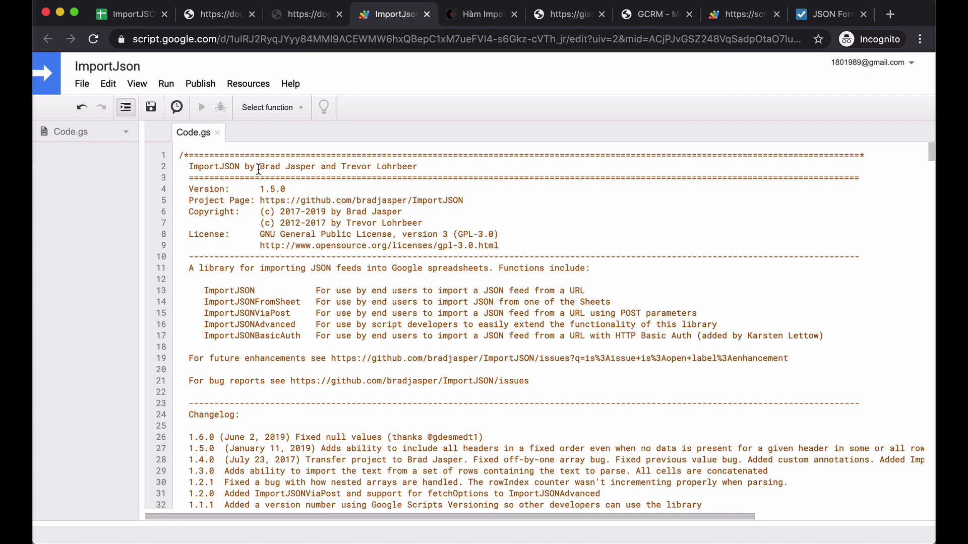
- Highlight and read the library's author credits in the Code.gs header
left_click_drag(260, 167, 500, 165)
left_click(500, 180)
scroll(497, 215, "down", 5)
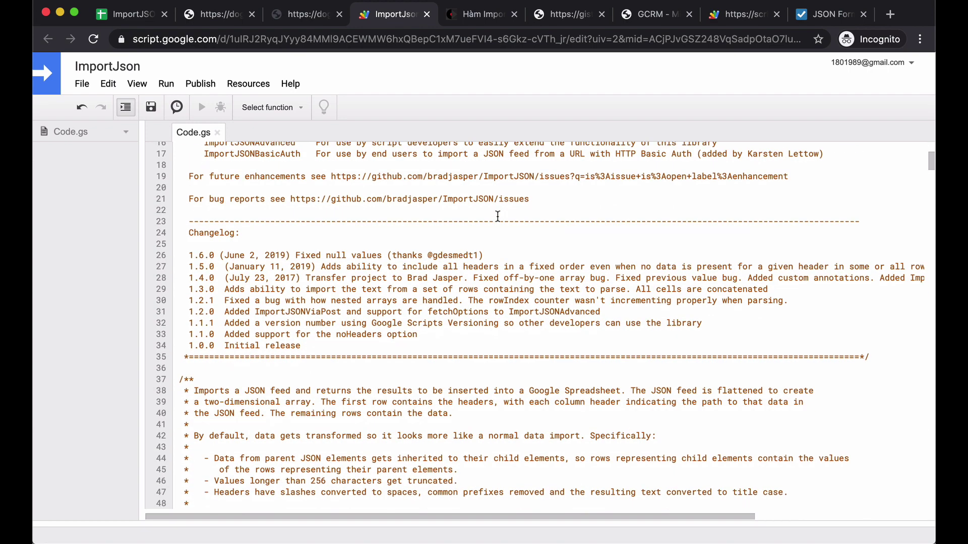
scroll(512, 334, "up", 5)
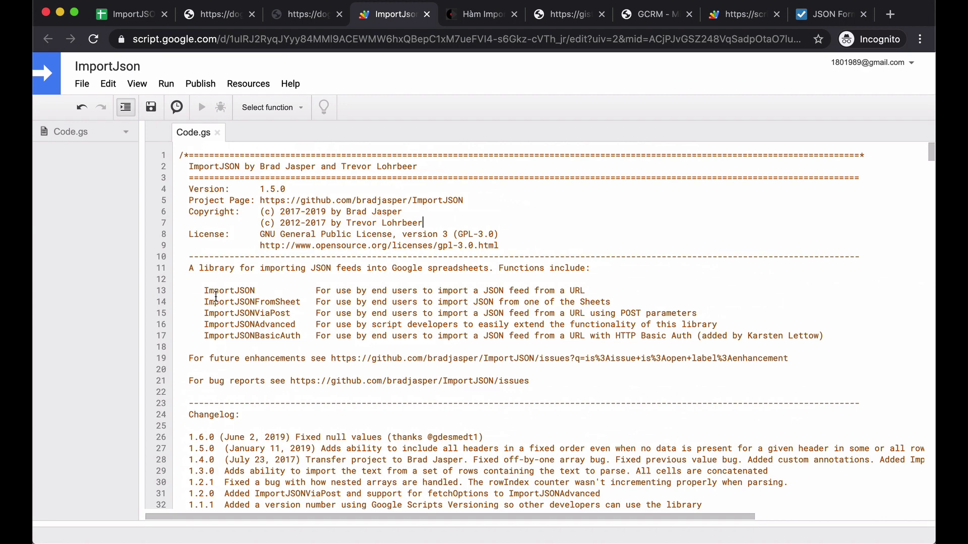
- Read the list of ImportJSON functions, scroll through the code, and return to Sheet2
left_click_drag(204, 291, 363, 334)
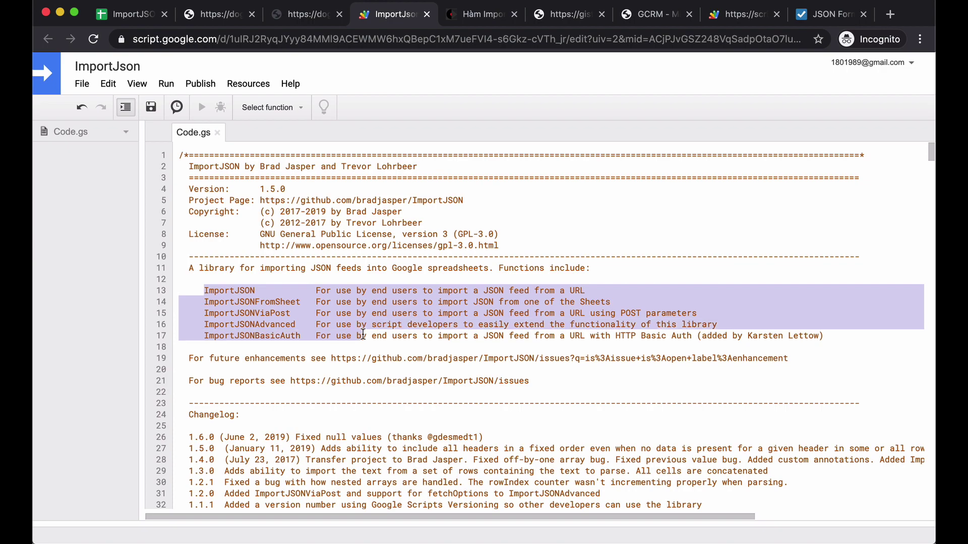
left_click(384, 344)
scroll(384, 345, "down", 5)
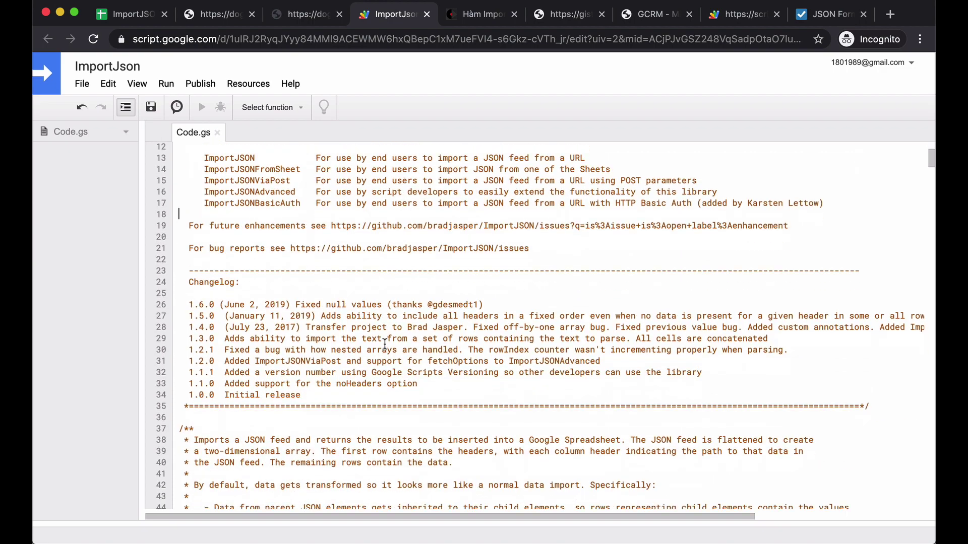
scroll(384, 344, "down", 15)
scroll(385, 344, "down", 5)
scroll(384, 344, "down", 10)
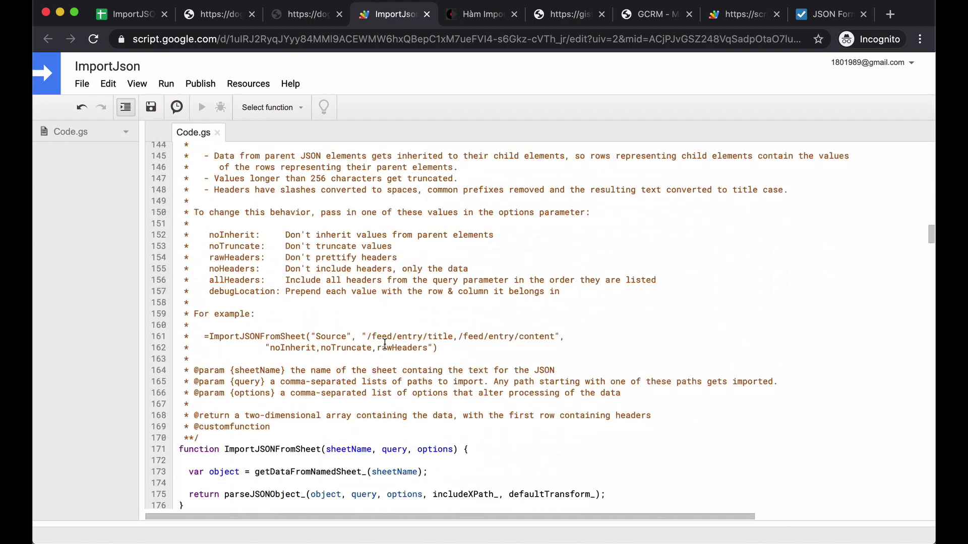
scroll(471, 374, "down", 6)
scroll(471, 373, "down", 1)
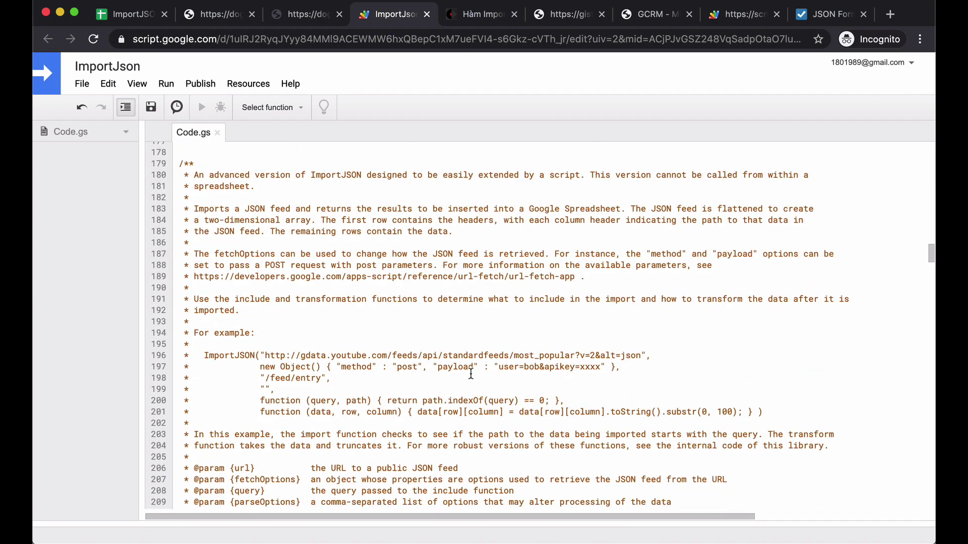
scroll(471, 374, "down", 8)
left_click(135, 19)
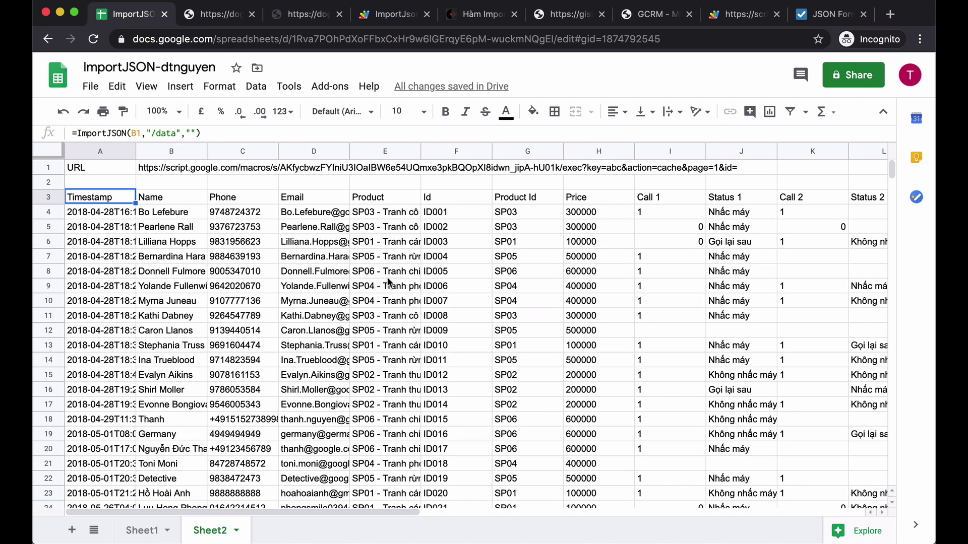
left_click(570, 1)
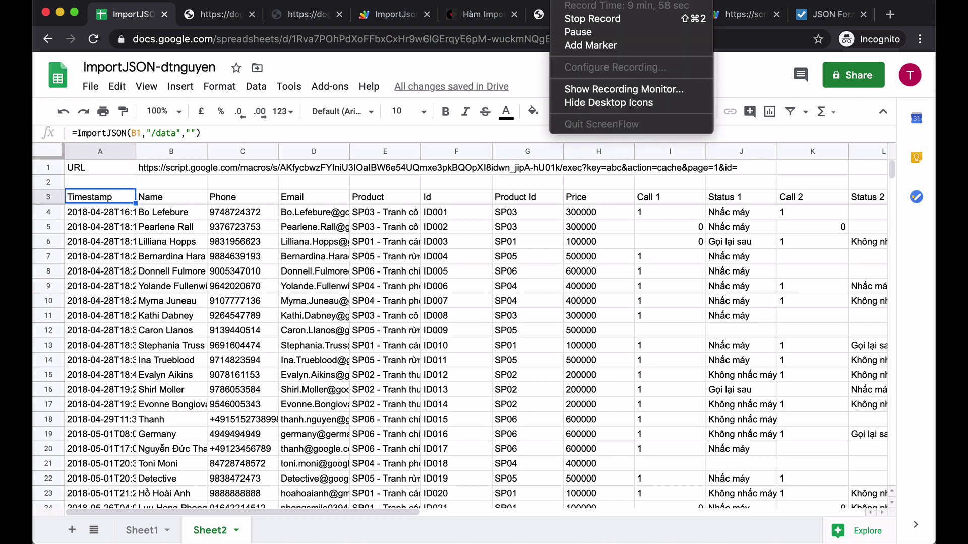